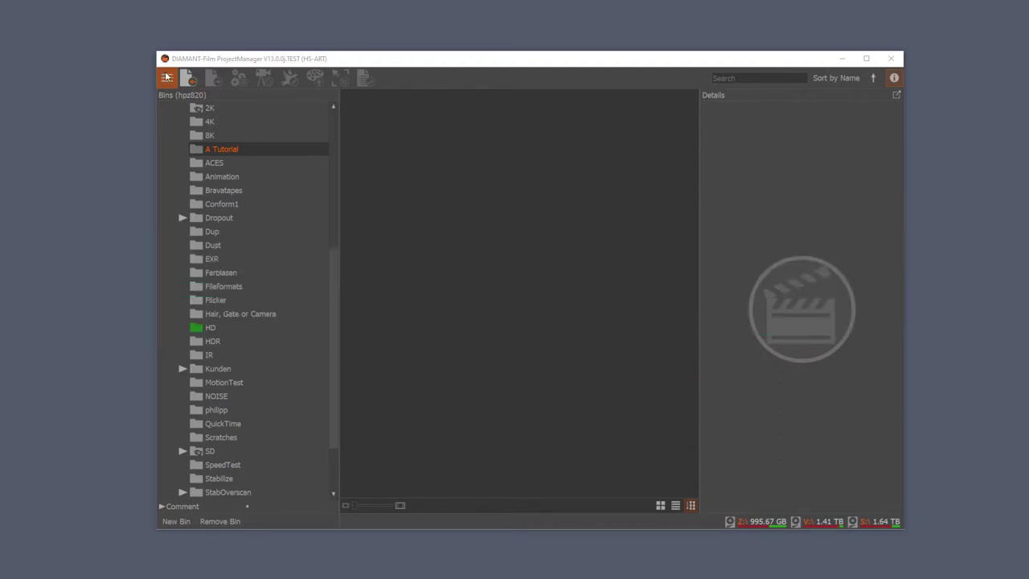
# Import the #####.jpg sequence from C:\Diamant\TutorialSequence and open it as a new Gen. 1
pyautogui.click(188, 77)
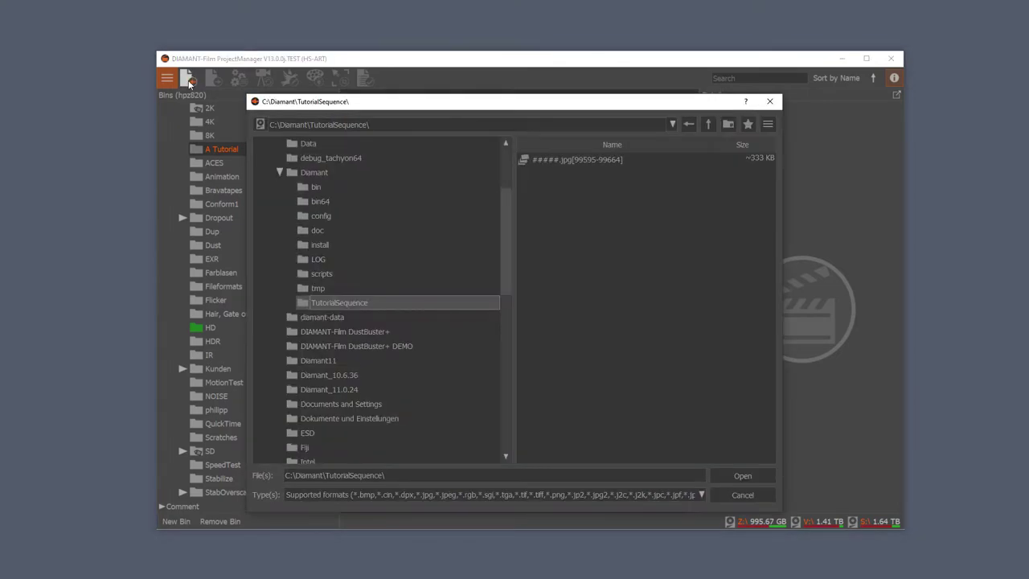
pyautogui.click(575, 159)
pyautogui.click(743, 476)
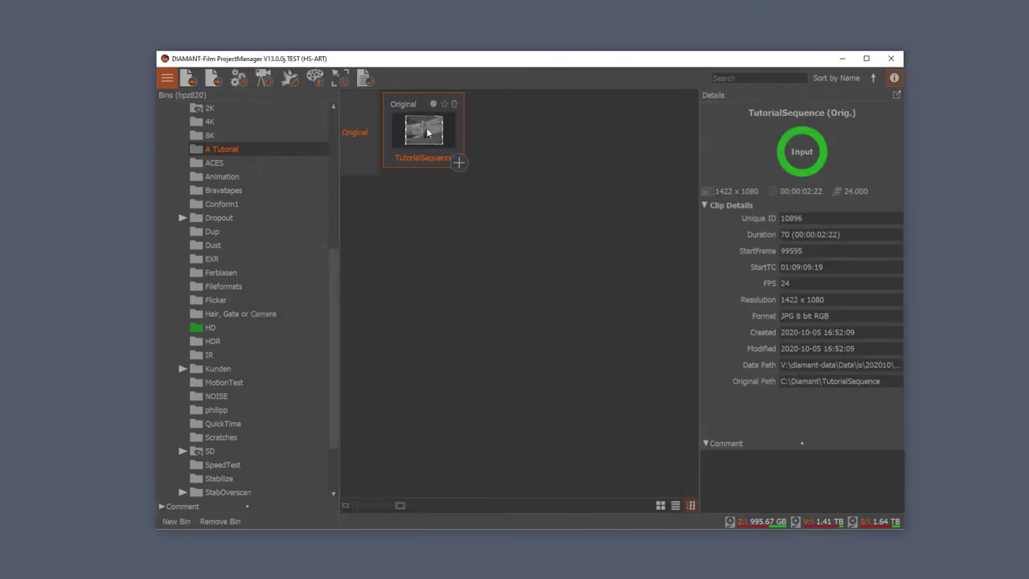
pyautogui.doubleClick(427, 133)
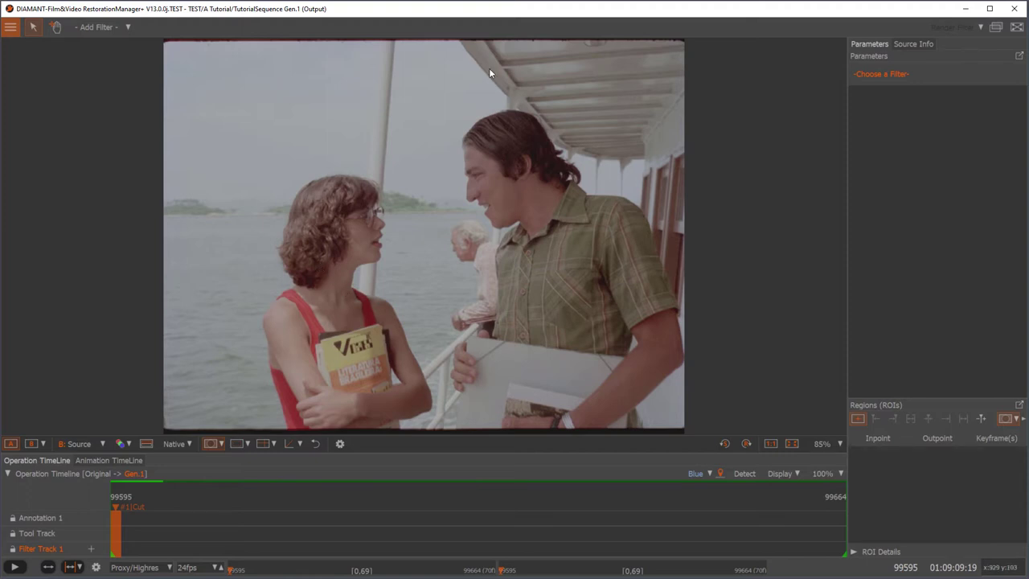
# Play the sequence, stop on frame 99636, zoom in to inspect the stains, then fit the frame
pyautogui.click(15, 567)
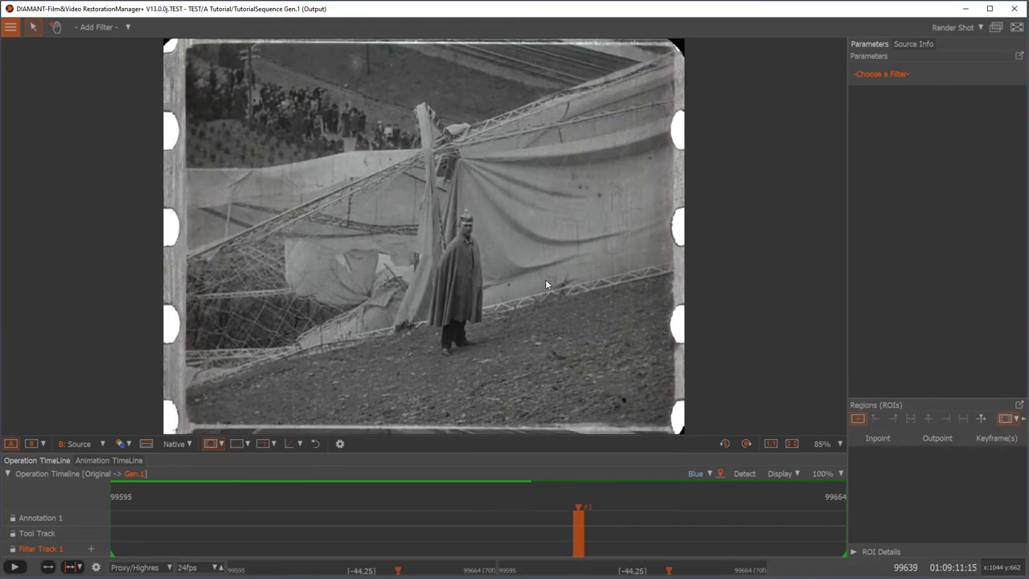
pyautogui.press('space')
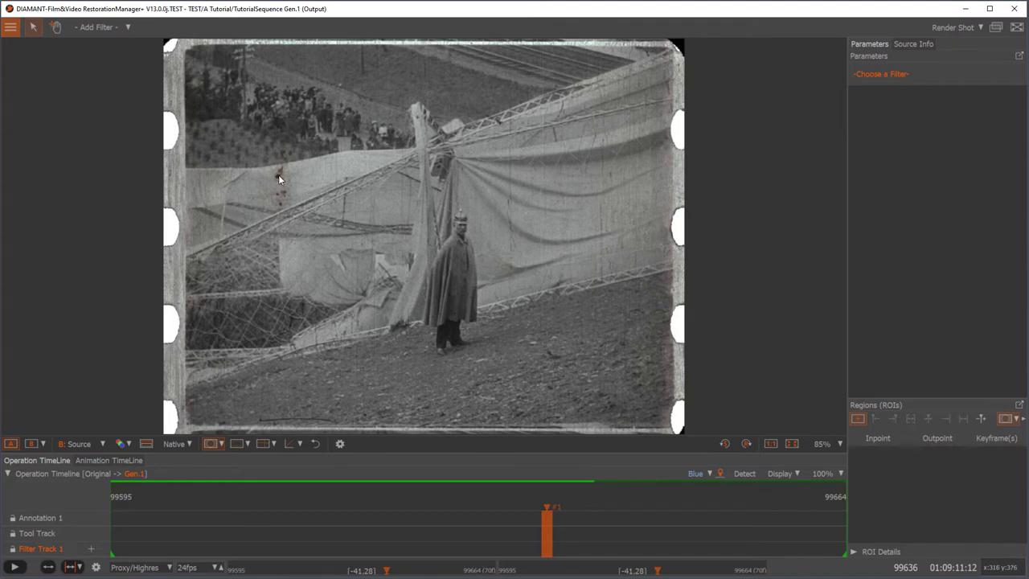
pyautogui.scroll(5, 279, 175)
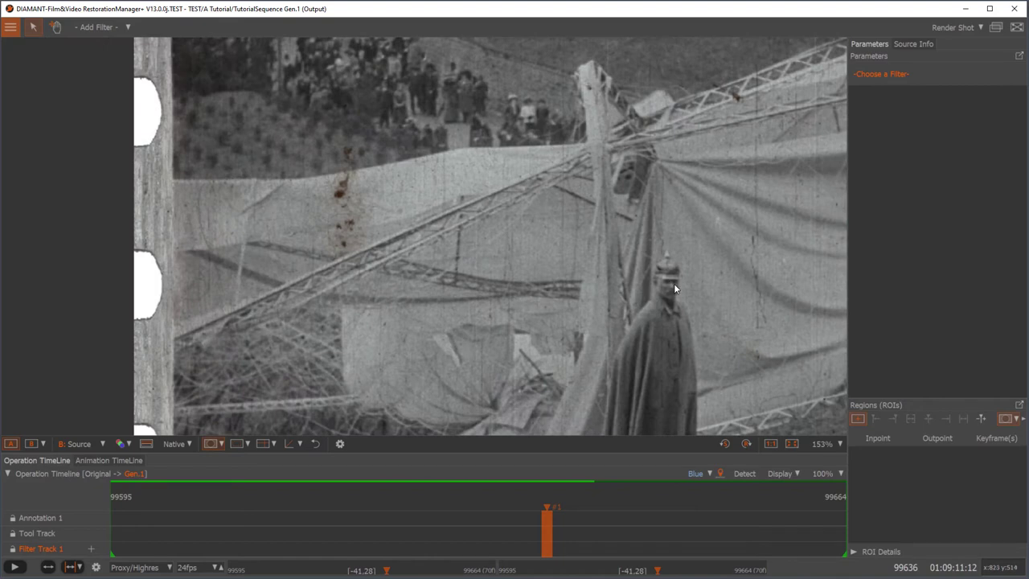
pyautogui.moveTo(673, 283); pyautogui.dragTo(602, 222)
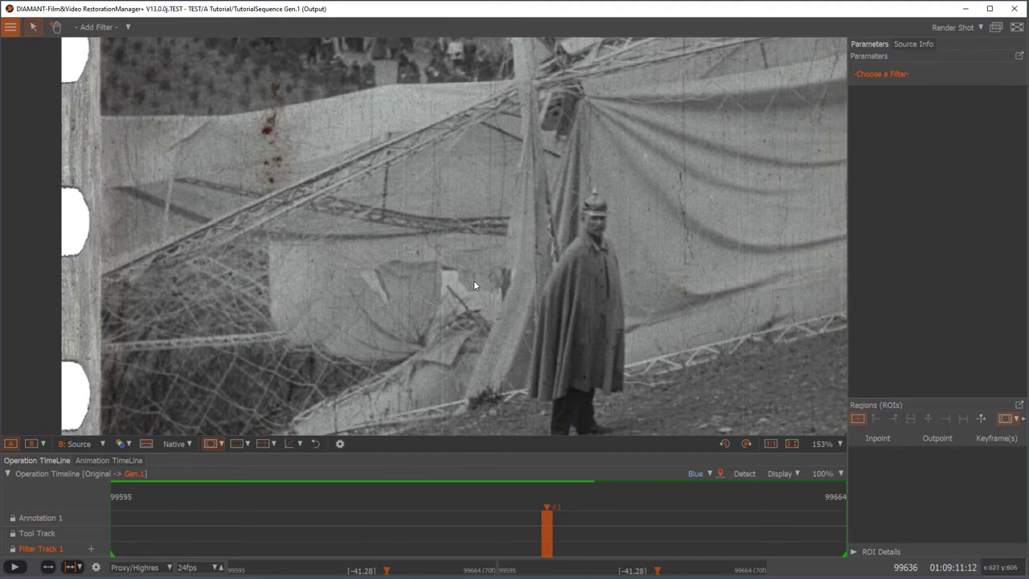
pyautogui.press('f')
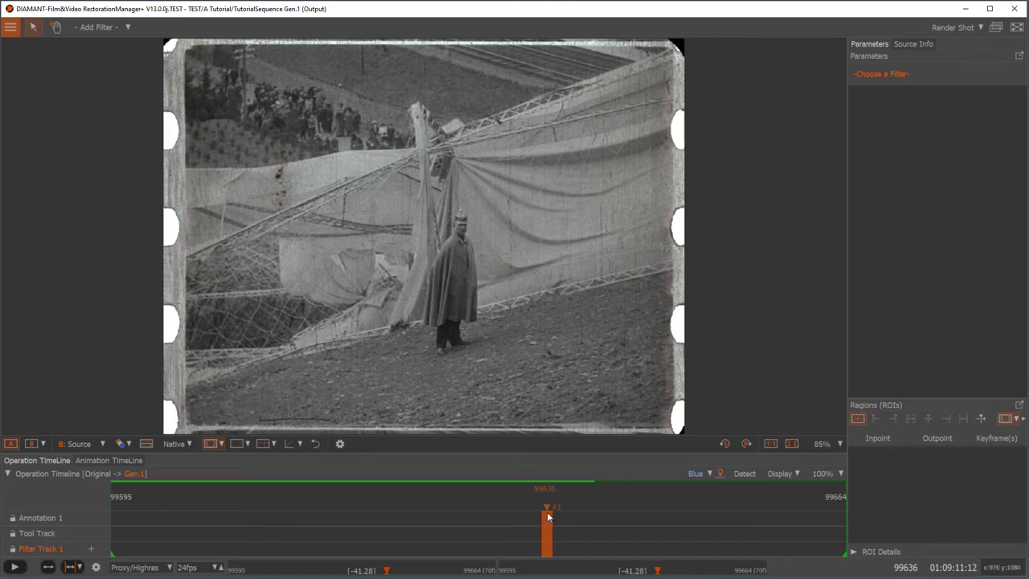
# Run Cuts detection to split the sequence at frame 99627, then play back to check the cut
pyautogui.moveTo(548, 510); pyautogui.dragTo(223, 508)
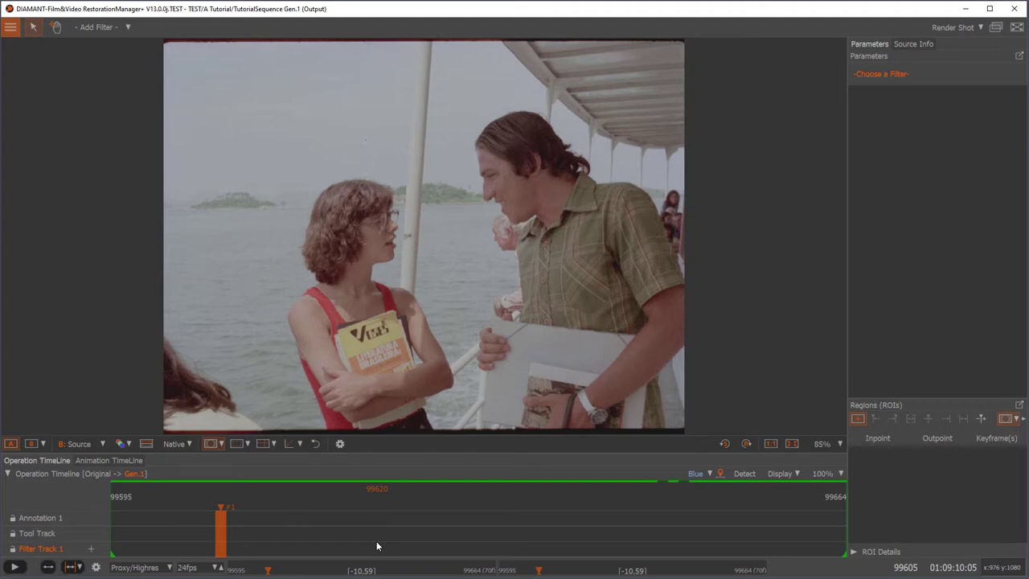
pyautogui.click(745, 475)
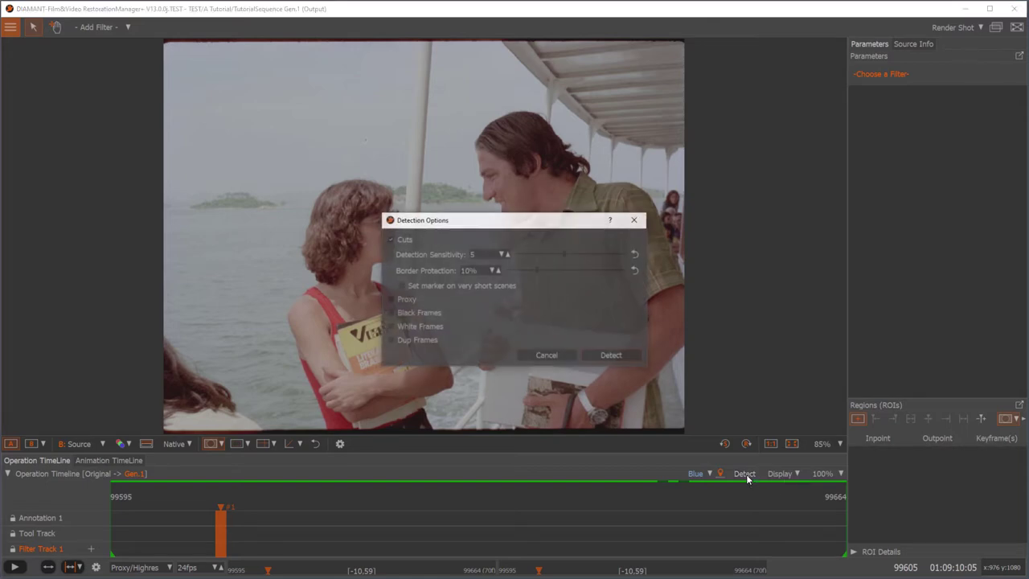
pyautogui.click(389, 240)
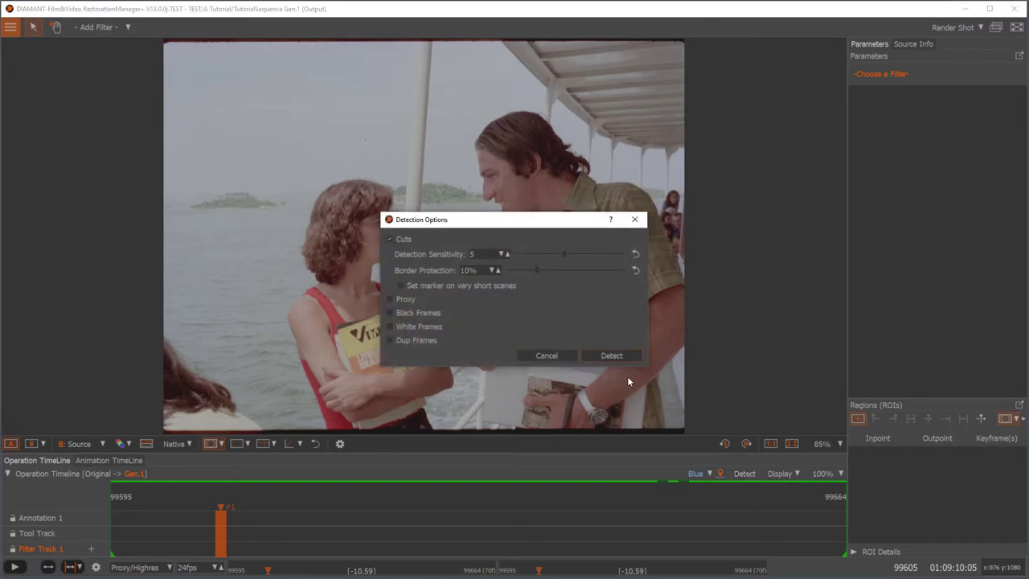
pyautogui.click(612, 356)
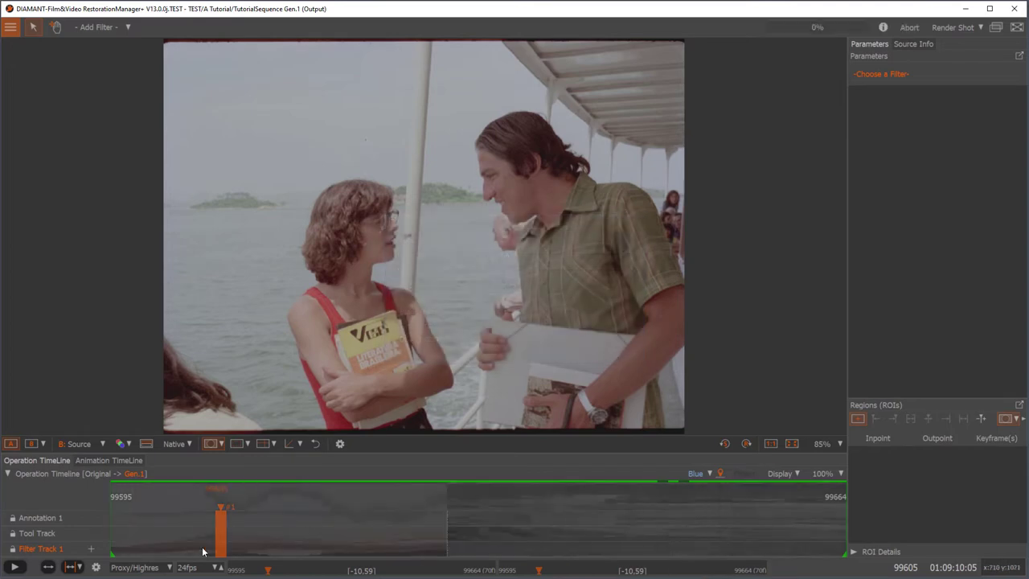
pyautogui.moveTo(217, 504); pyautogui.dragTo(253, 490)
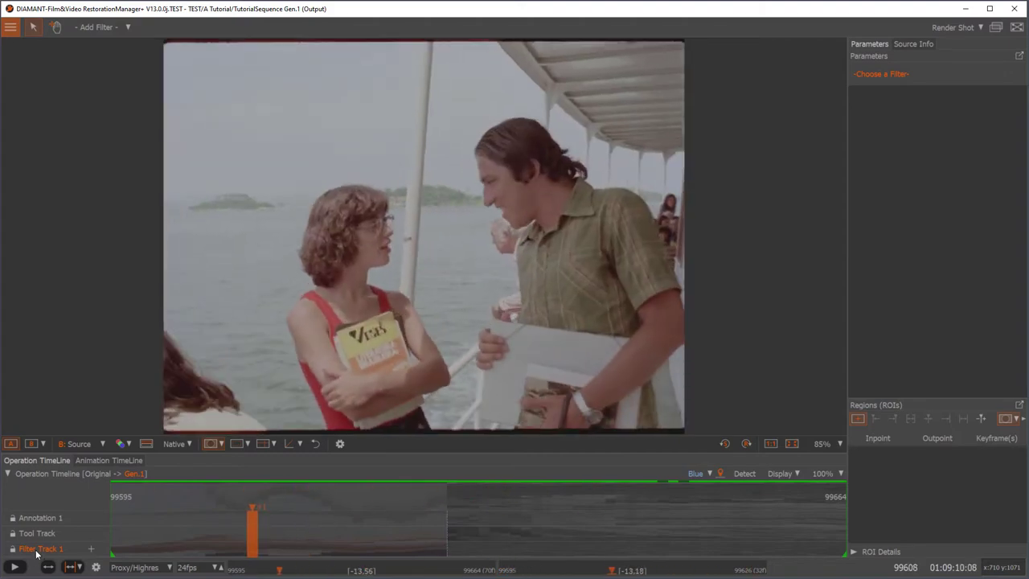
pyautogui.click(13, 567)
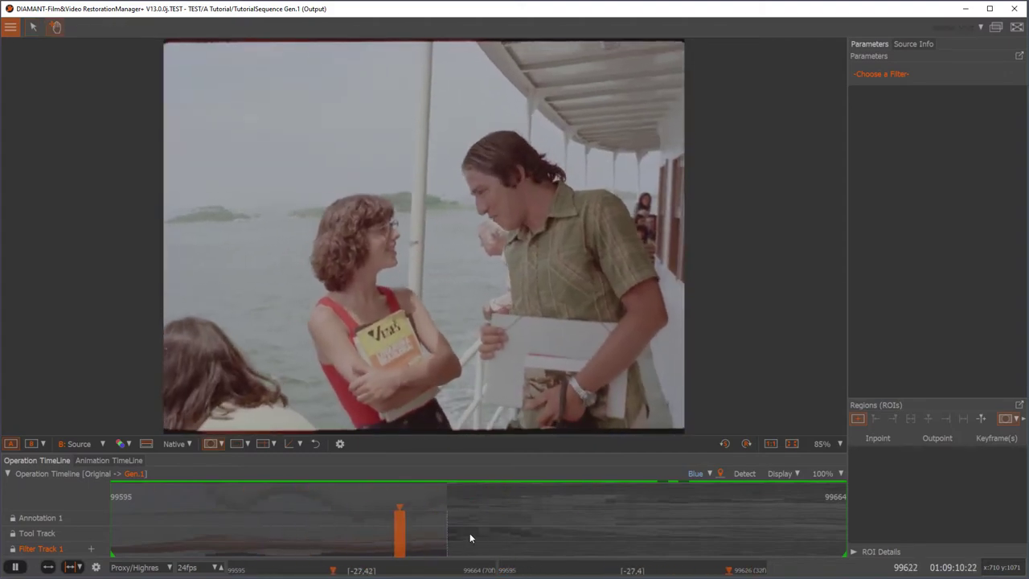
# Stop playback and set the loop mode to Bounce at Cut
pyautogui.click(15, 567)
pyautogui.click(84, 568)
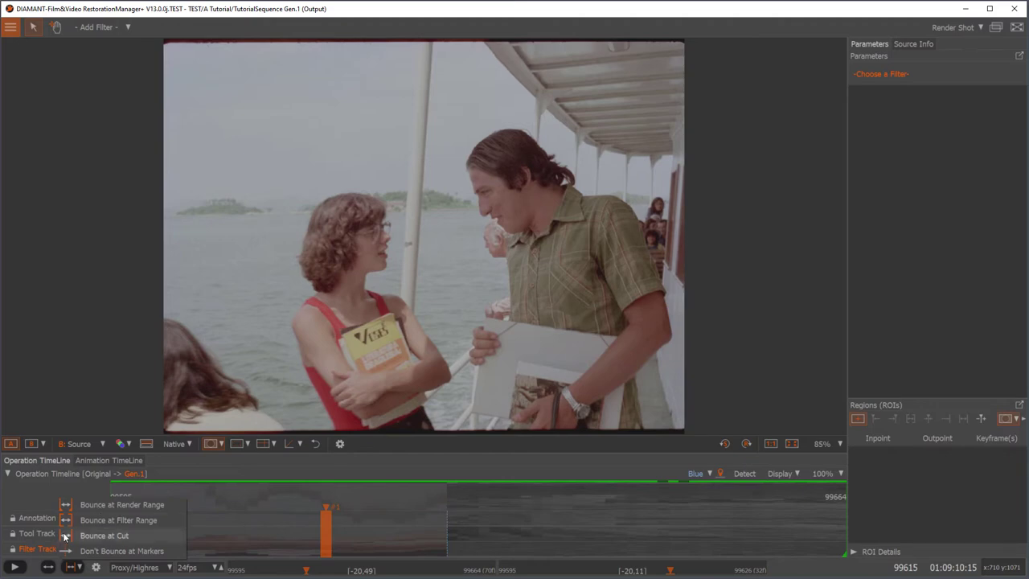
pyautogui.click(64, 536)
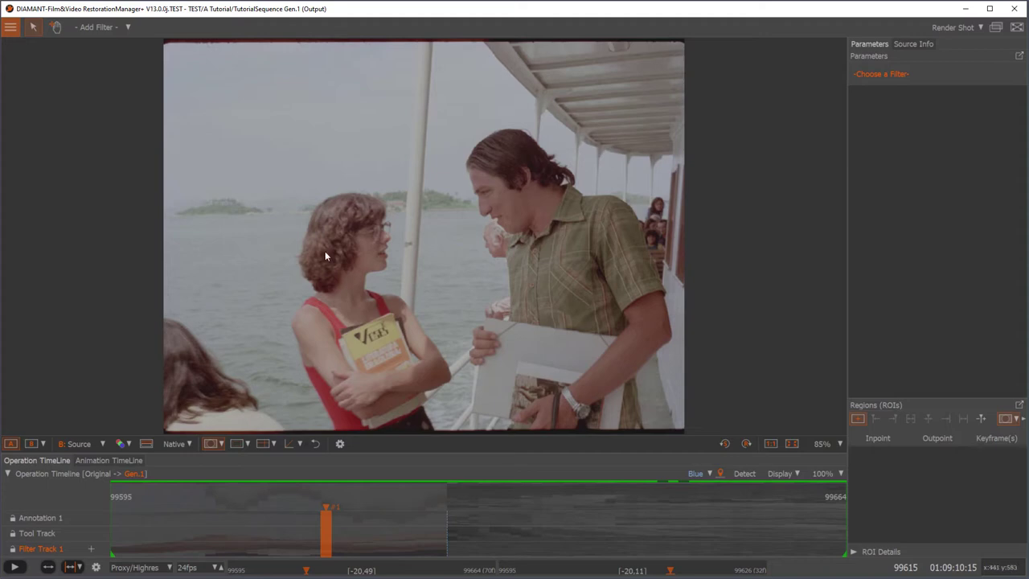
# Load Generic Log to Reg 709.3dl from the LUT 3D folder as the display lookup table
pyautogui.click(301, 444)
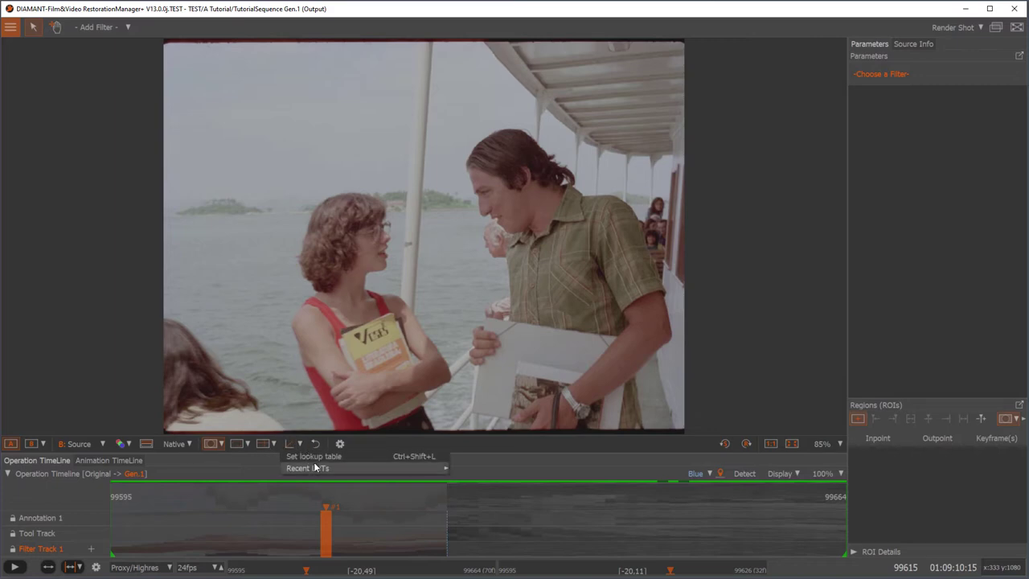
pyautogui.click(314, 455)
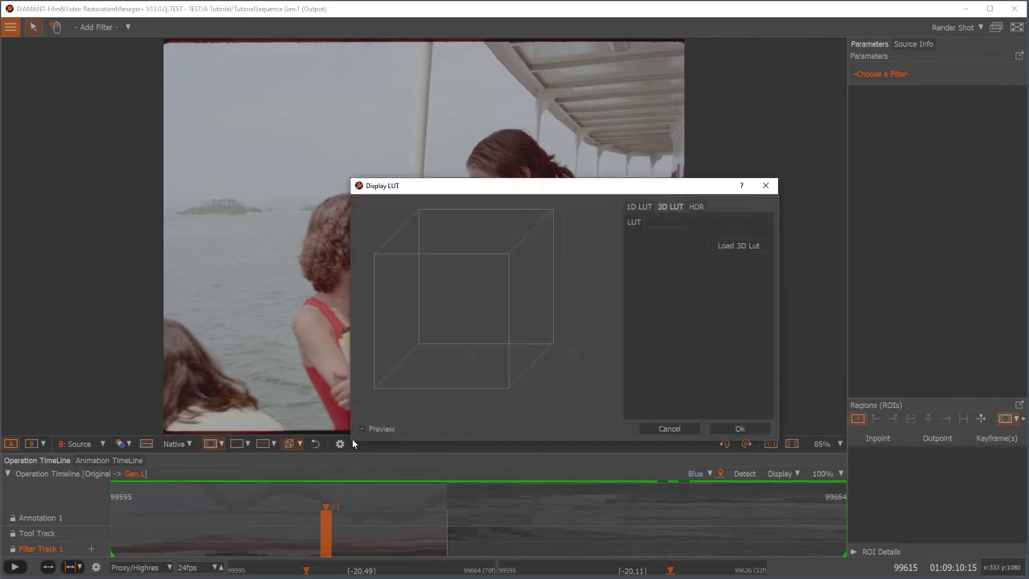
pyautogui.click(736, 249)
pyautogui.doubleClick(599, 209)
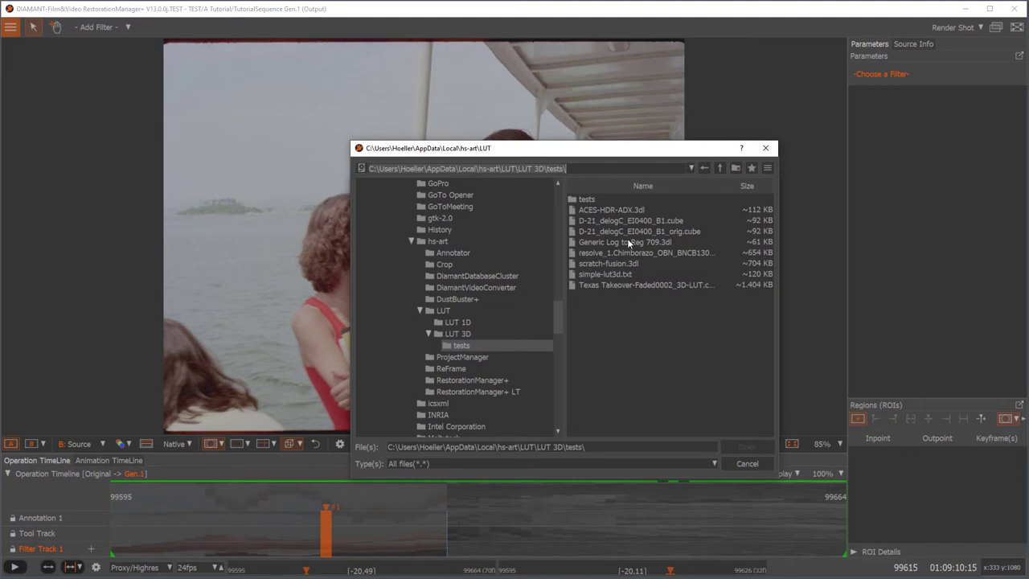
pyautogui.click(607, 243)
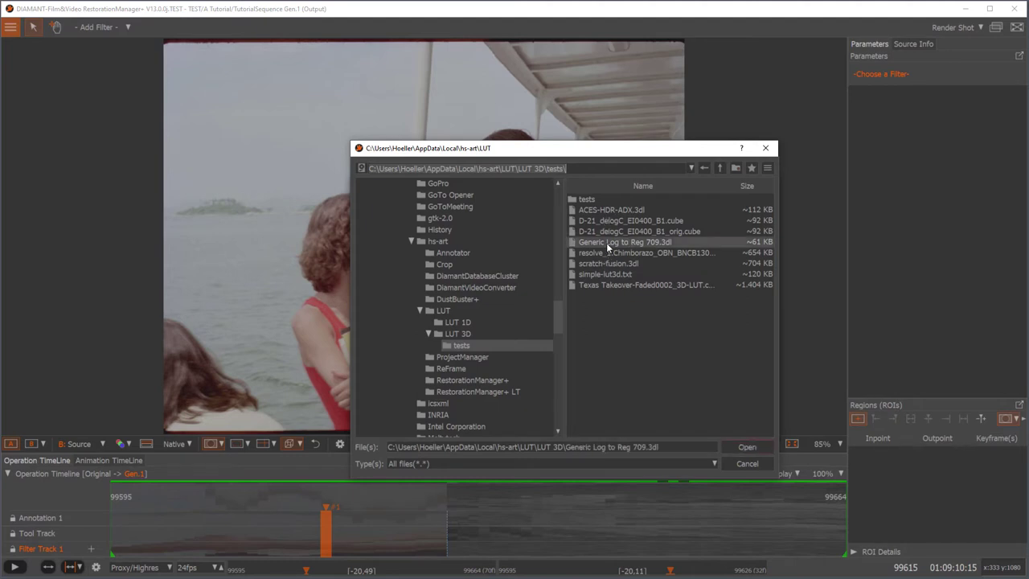
pyautogui.click(744, 447)
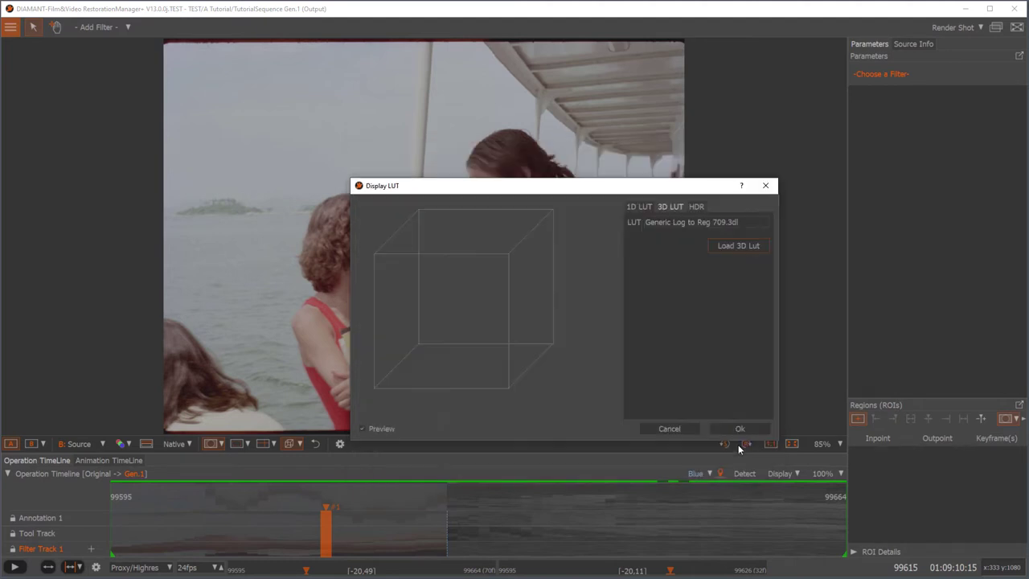
pyautogui.click(739, 430)
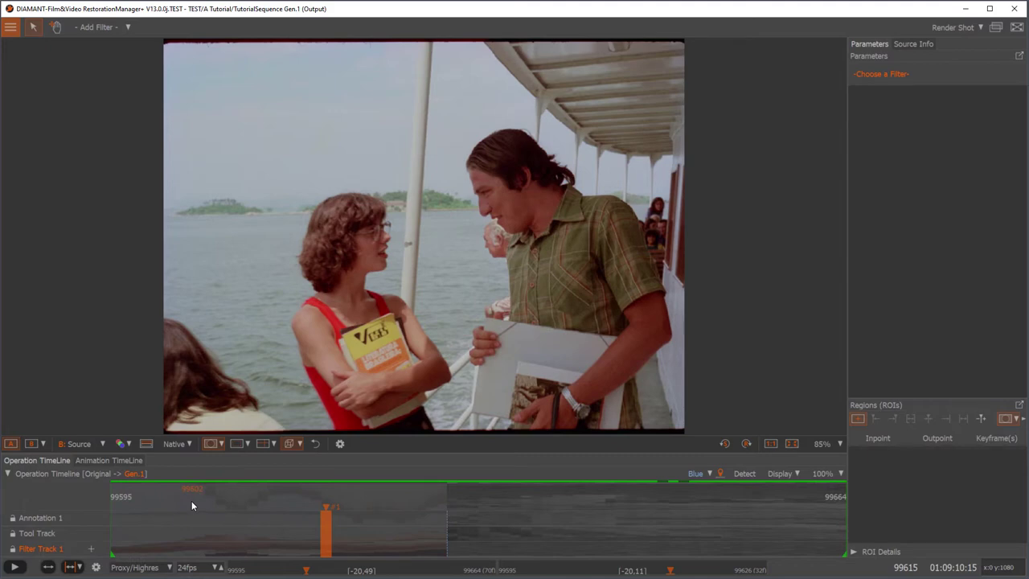
pyautogui.click(50, 536)
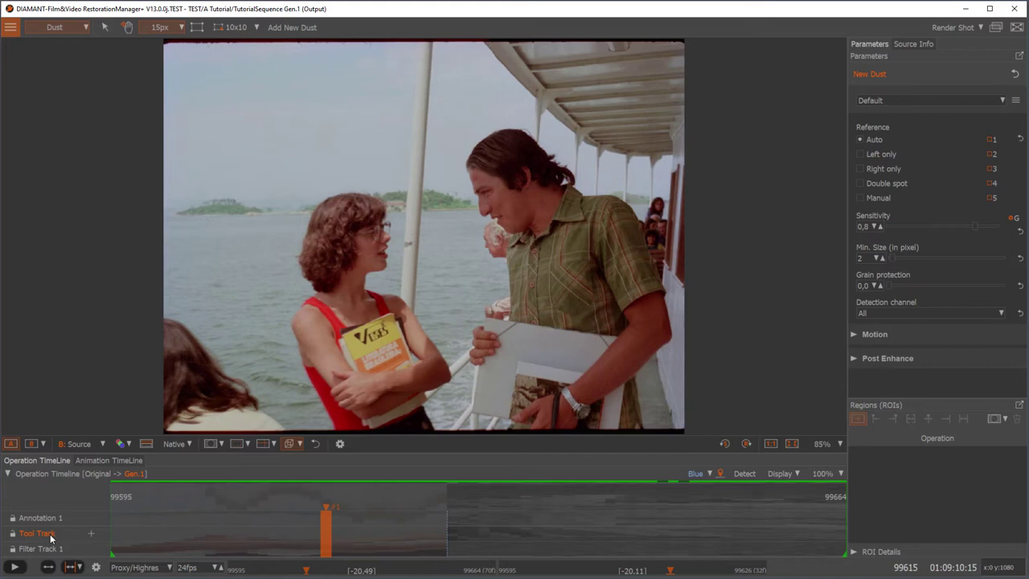
pyautogui.click(55, 519)
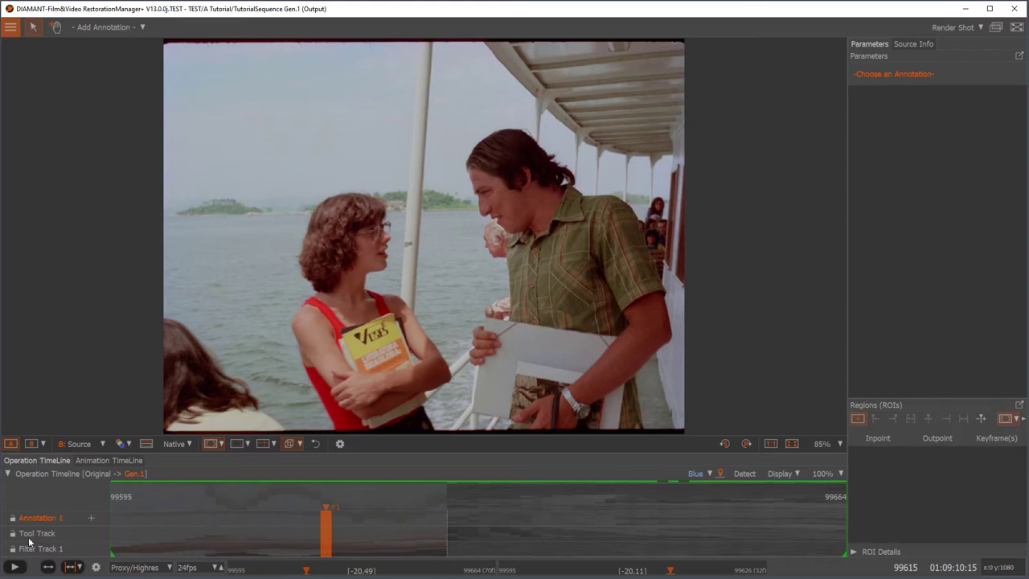
# Browse the filter list, trigger a Dust operation with Ctrl+U, and view the Tool Track's tools
pyautogui.click(46, 549)
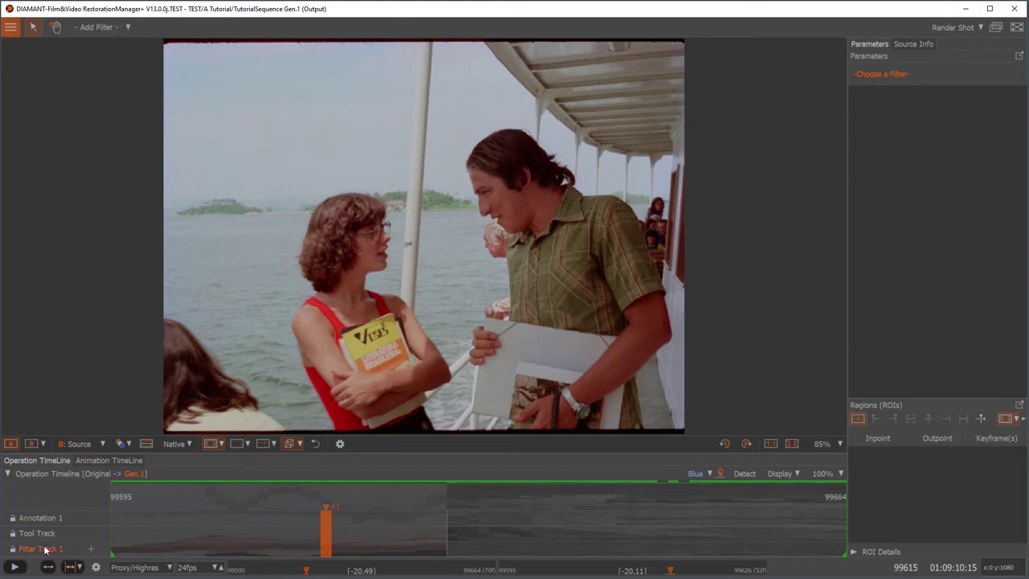
pyautogui.click(92, 552)
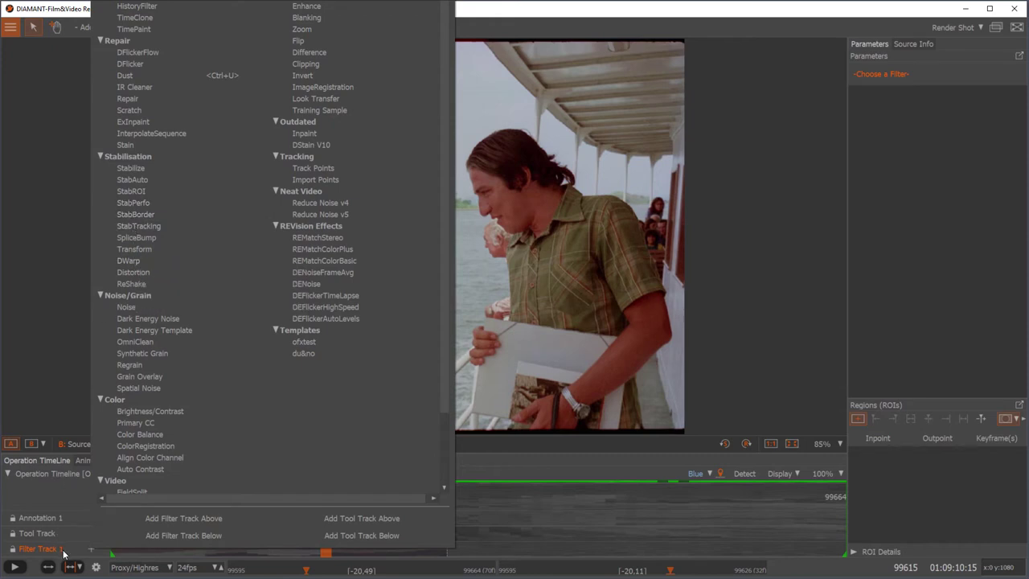
pyautogui.hotkey('ctrl', 'u')
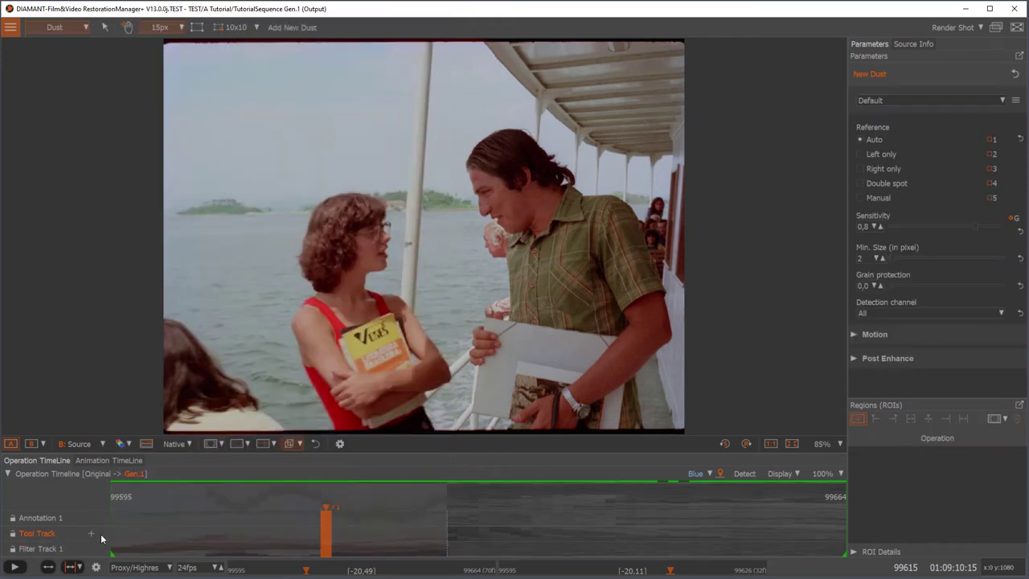
pyautogui.click(92, 535)
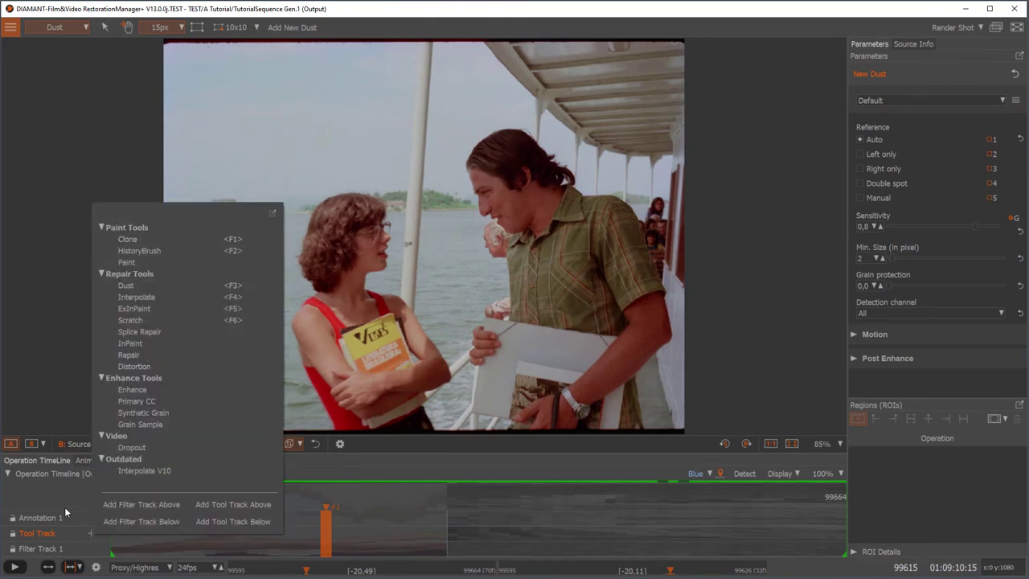
# Add Filter Track 2 above Filter Track 1, then reselect Filter Track 1
pyautogui.click(77, 553)
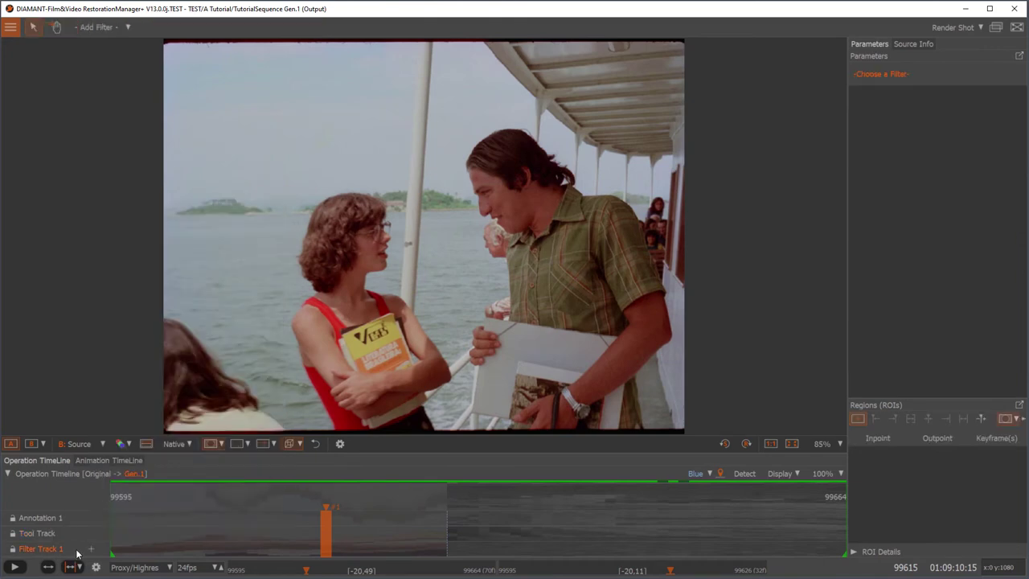
pyautogui.click(90, 551)
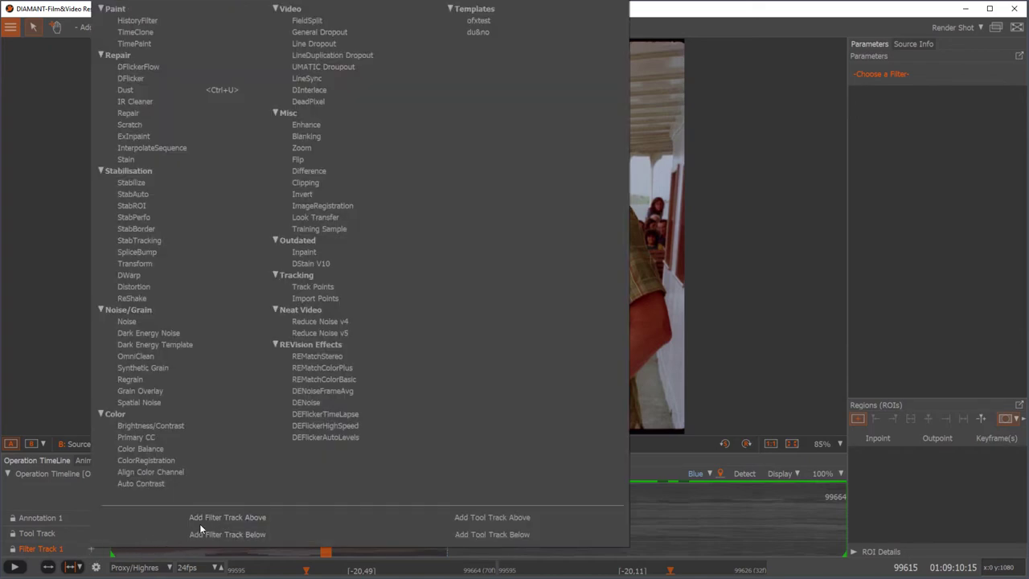
pyautogui.click(243, 519)
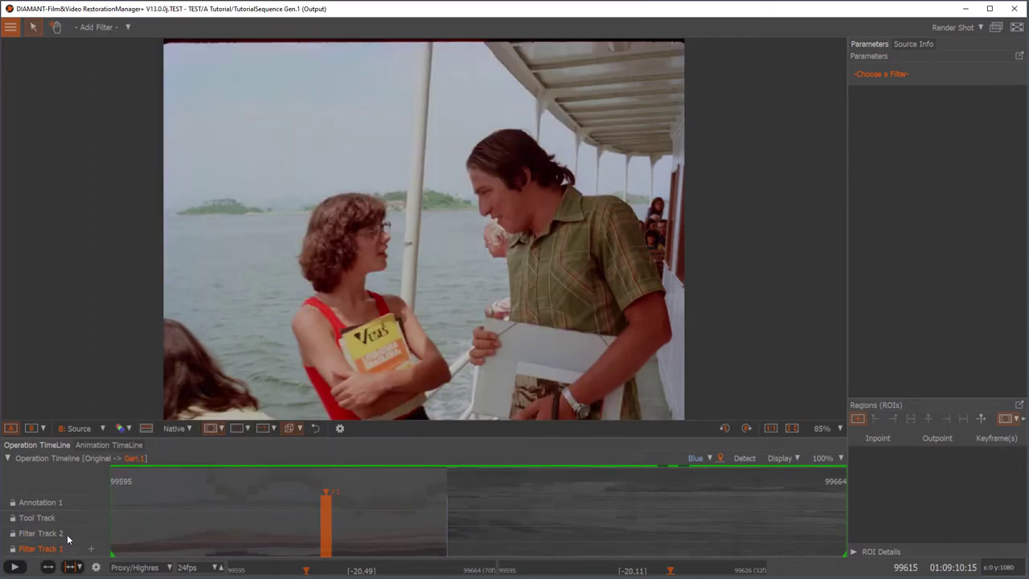
pyautogui.click(63, 518)
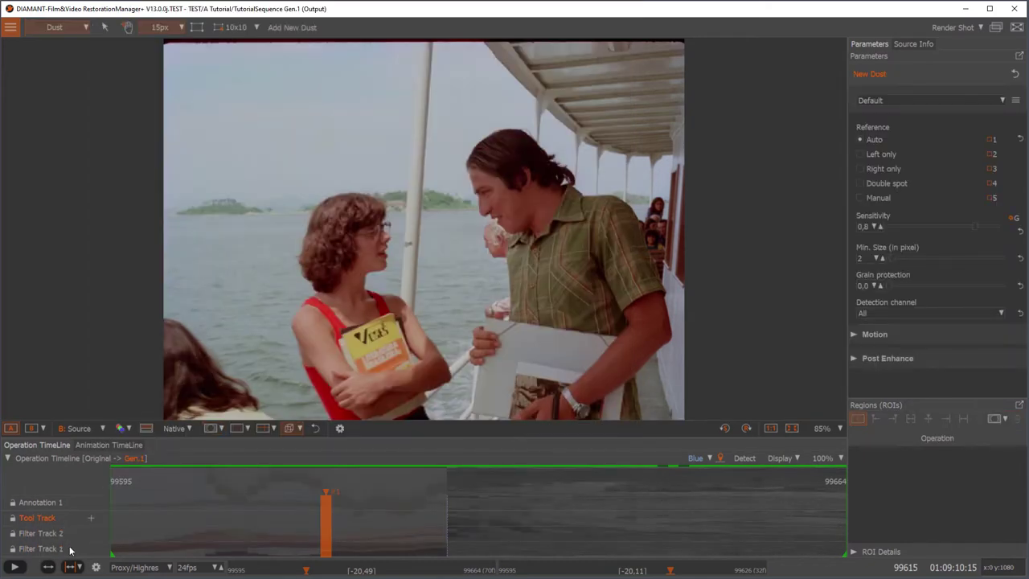
pyautogui.click(69, 549)
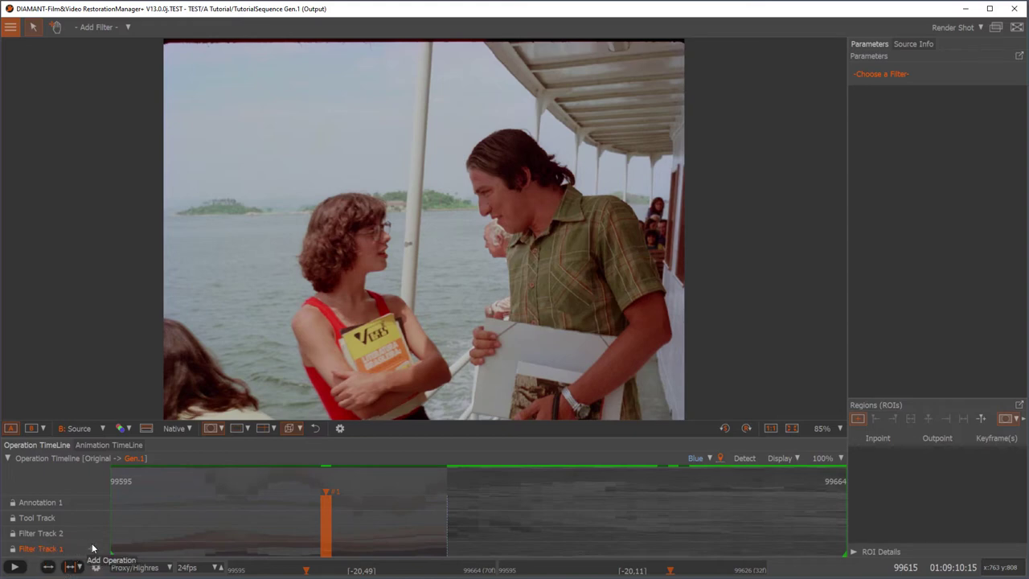
# Add a Dust filter to Filter Track 1 and trim its range to frames 99610–99622
pyautogui.click(91, 552)
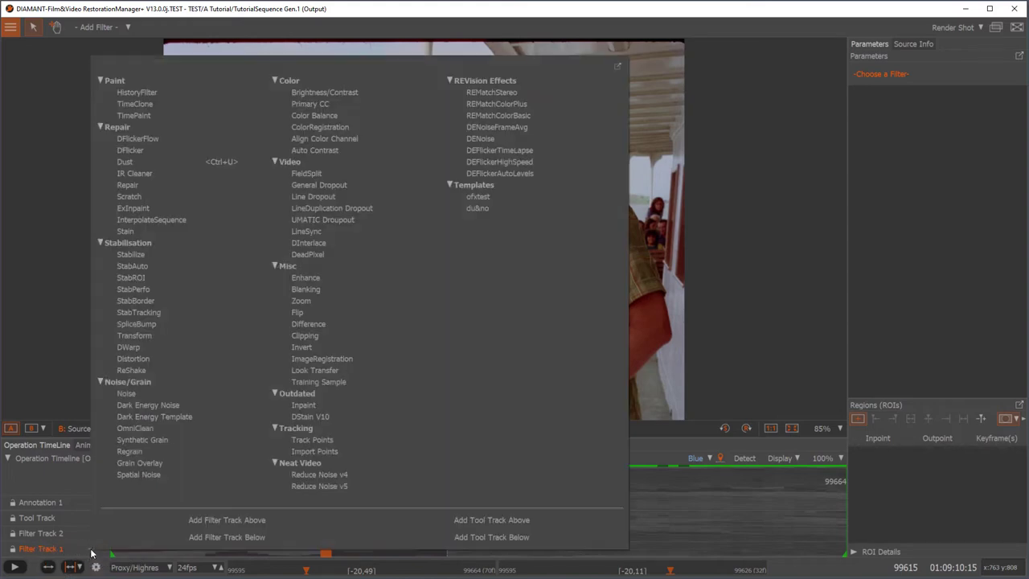
pyautogui.click(124, 161)
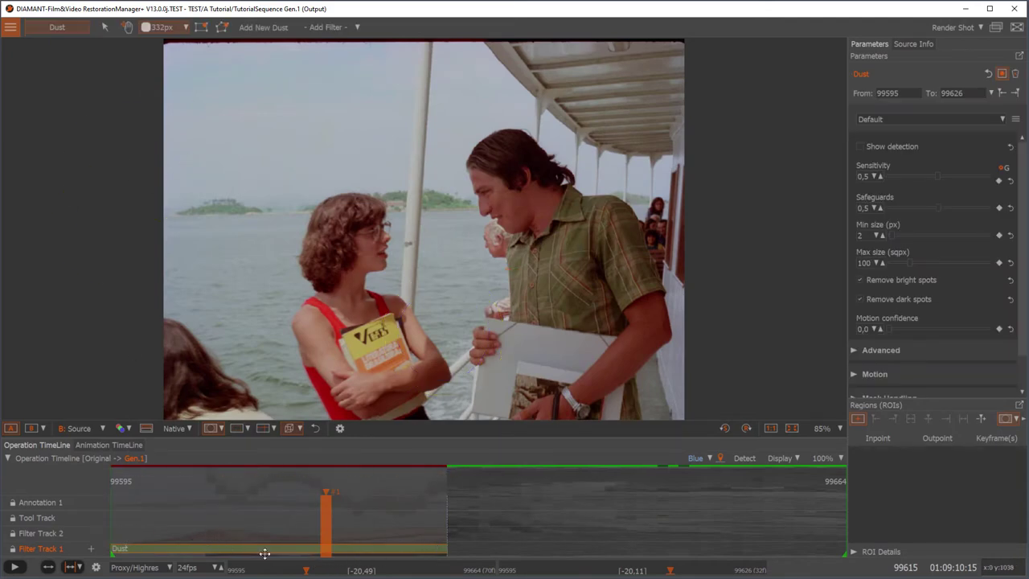
pyautogui.moveTo(446, 549); pyautogui.dragTo(398, 546)
pyautogui.moveTo(113, 548); pyautogui.dragTo(276, 545)
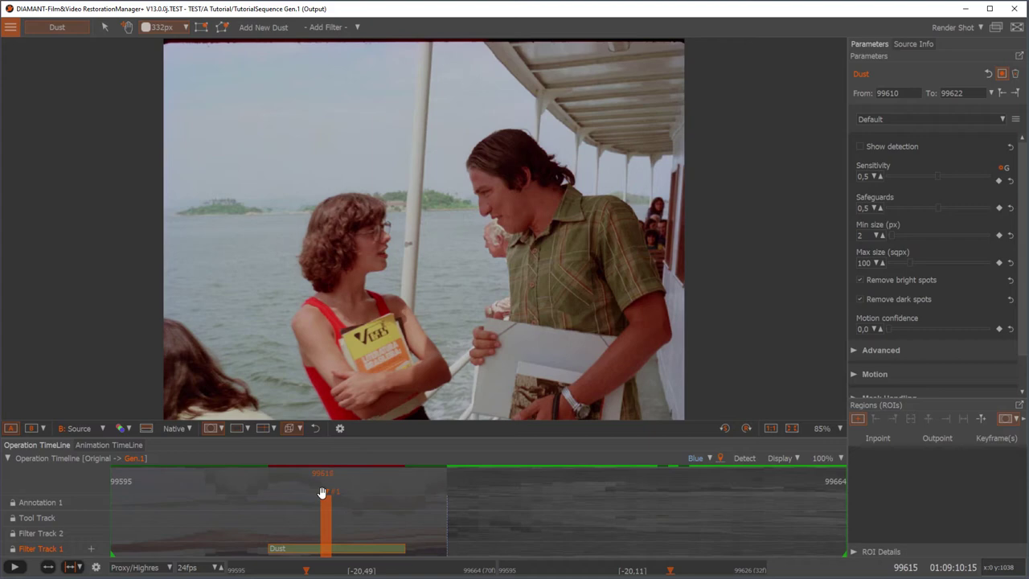
# Step back to frame 99613, zoom in, and show its Dust-filtered output
pyautogui.press('a')
pyautogui.press('Left')
pyautogui.press('Left')
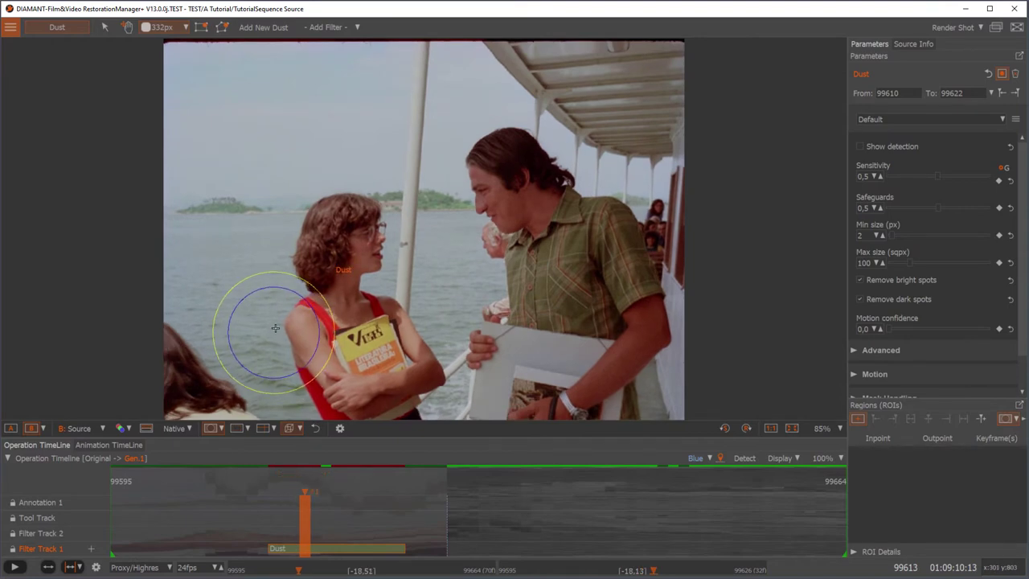
pyautogui.scroll(3, 277, 324)
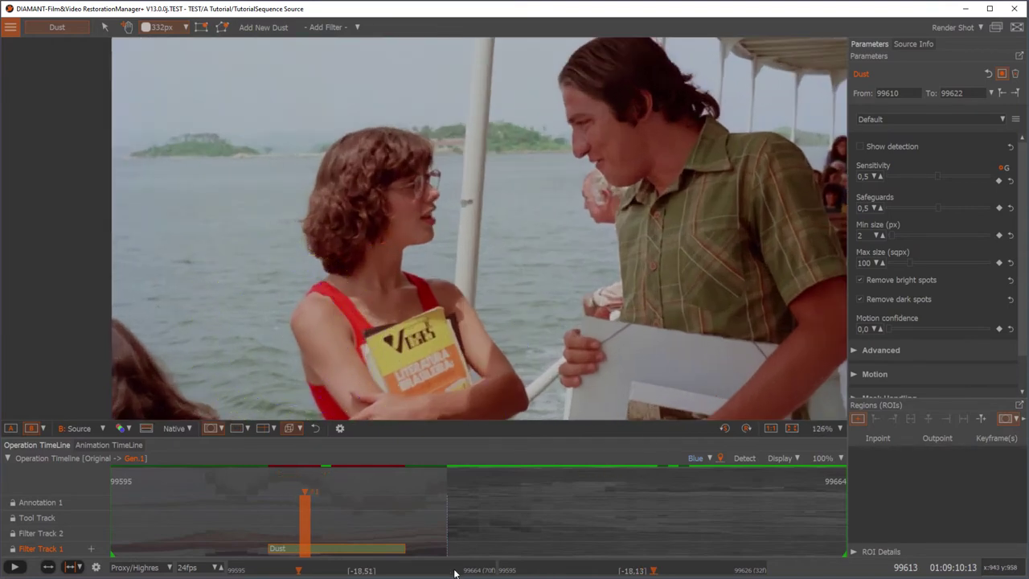
pyautogui.press('a')
# Toggle frame 99613 between source and Gen.1 output views using the A and B keys
pyautogui.press('b')
pyautogui.press('a')
pyautogui.press('b')
pyautogui.scroll(-4, 321, 290)
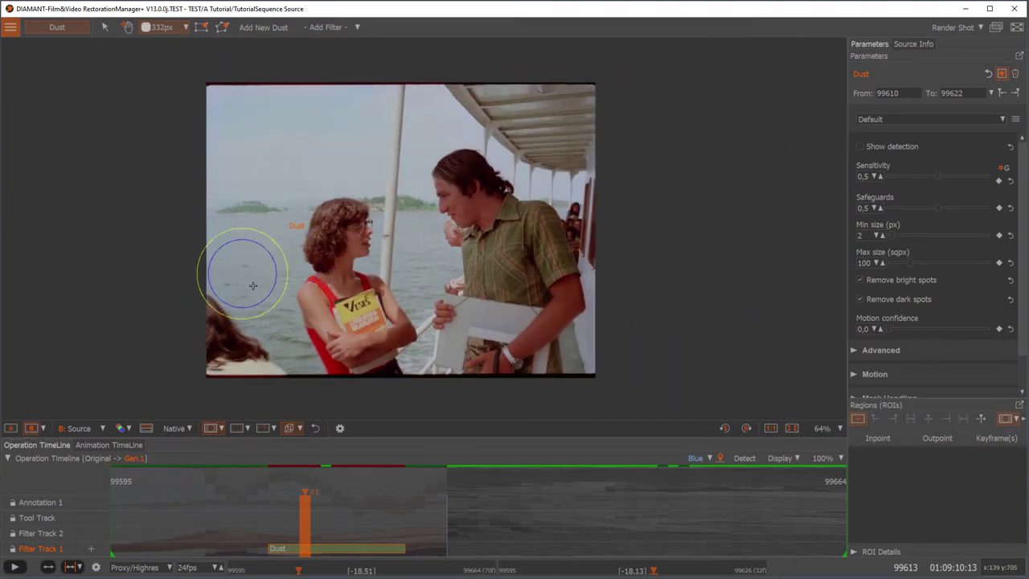
pyautogui.scroll(2, 322, 241)
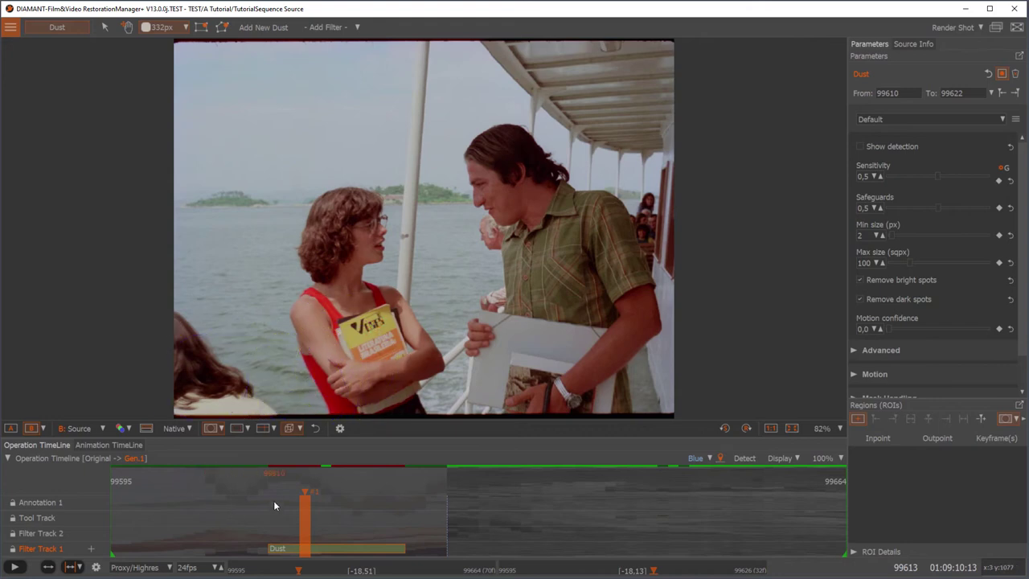
# Flick repeatedly between Source and Gen.1 Output display buttons, ending on the Dust-filtered output
pyautogui.click(30, 429)
pyautogui.click(11, 429)
pyautogui.click(11, 432)
pyautogui.click(11, 432)
pyautogui.click(12, 432)
pyautogui.click(11, 432)
pyautogui.click(11, 432)
pyautogui.click(11, 432)
pyautogui.click(11, 432)
pyautogui.click(12, 432)
pyautogui.click(11, 431)
pyautogui.click(11, 432)
pyautogui.click(10, 429)
# Switch the viewer to B / Difference and zoom in on the red Dust detection marks
pyautogui.click(45, 429)
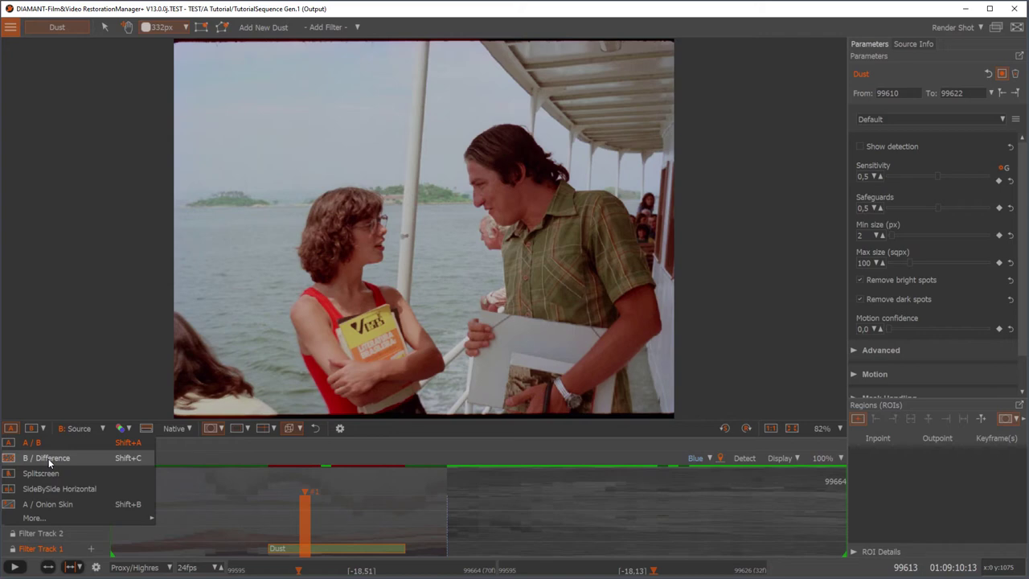
pyautogui.click(48, 458)
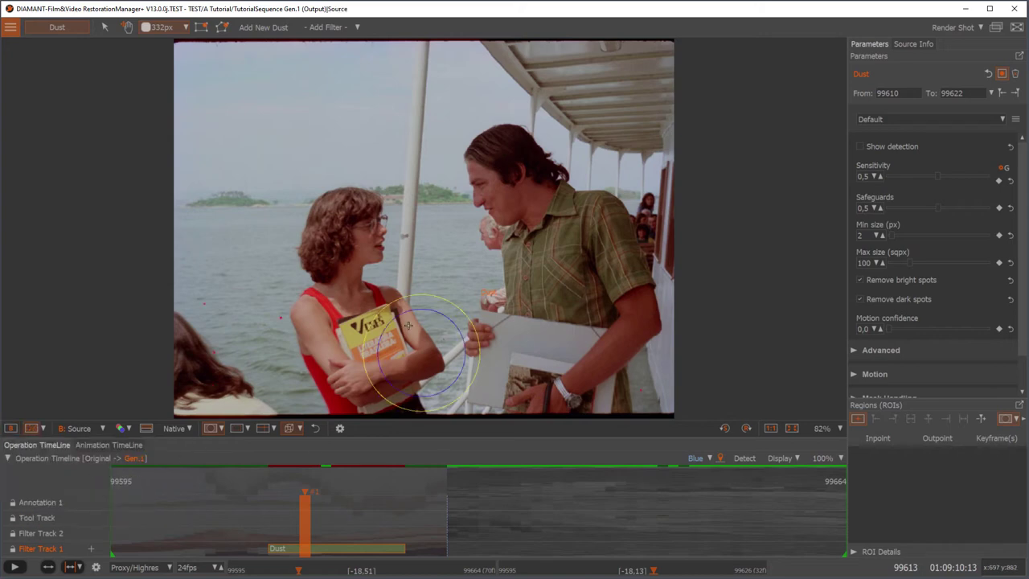
pyautogui.scroll(4, 232, 322)
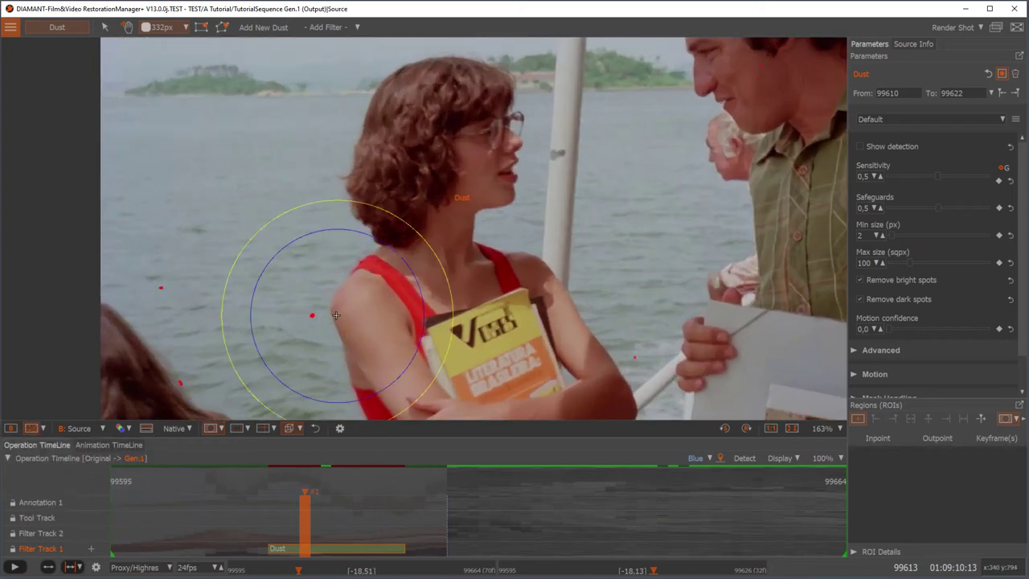
pyautogui.scroll(-2, 503, 316)
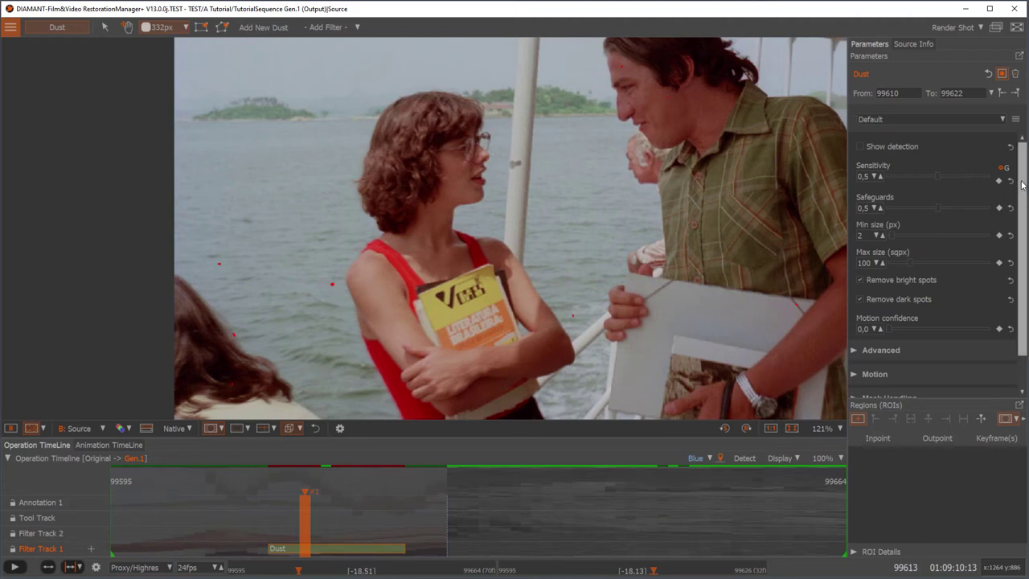
pyautogui.scroll(-3, 1022, 185)
pyautogui.scroll(3, 1022, 185)
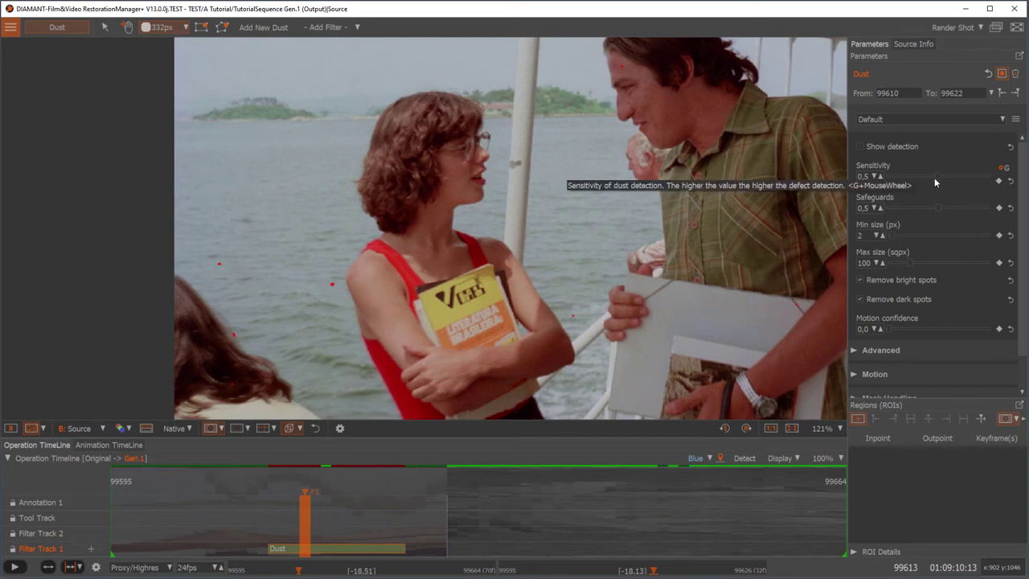
# Drag the Dust Parameters Sensitivity slider down to 0,3, leaving fewer red detections on frame 99613
pyautogui.moveTo(939, 175); pyautogui.dragTo(917, 178)
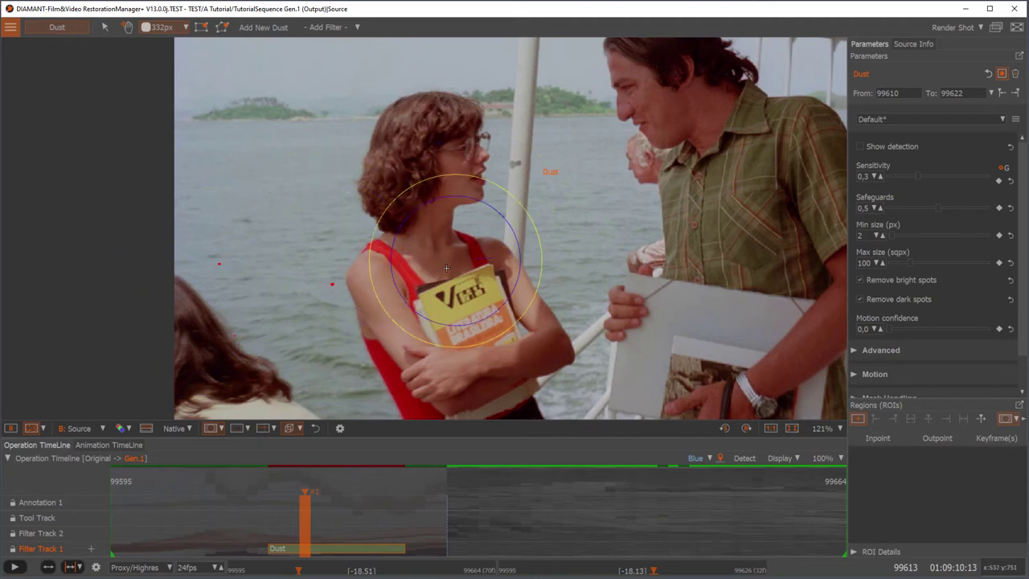
pyautogui.scroll(-1, 282, 241)
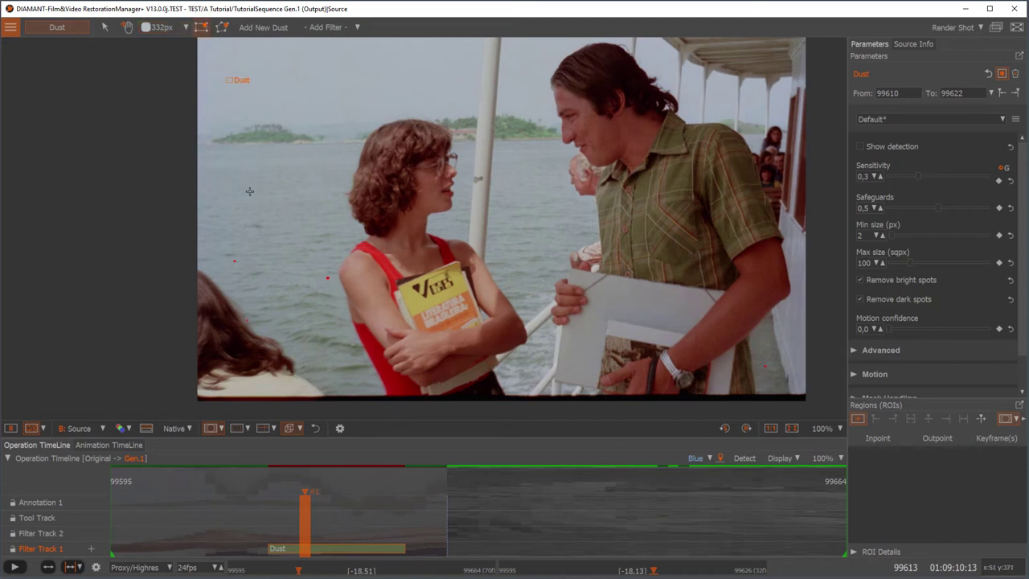
# Draw a rectangular Dust-filter region over the water left of the girl, keyed at frame 99613
pyautogui.click(205, 32)
pyautogui.moveTo(217, 236); pyautogui.dragTo(374, 299)
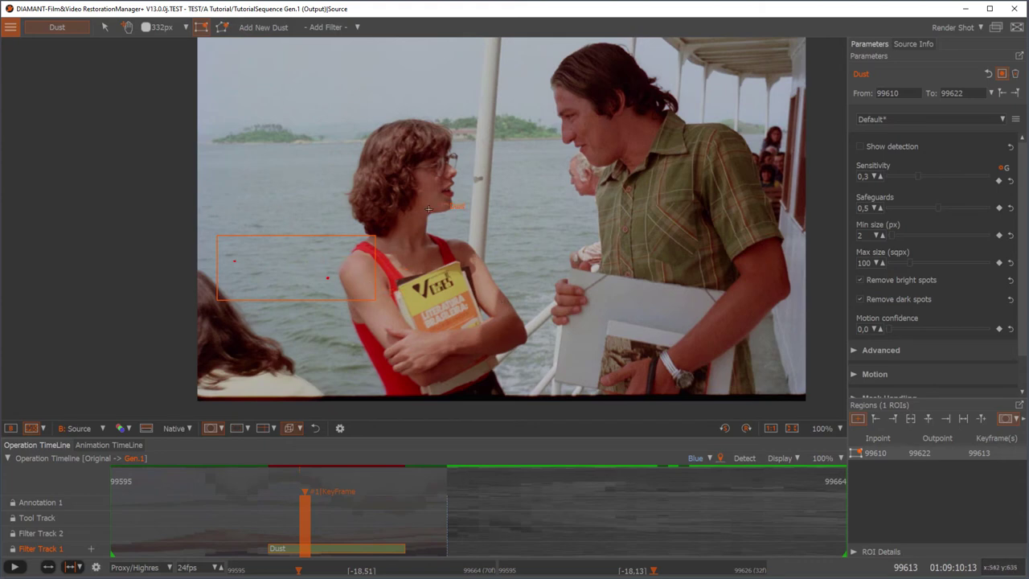
# Switch the water rectangle to an Exclude region so no dust is removed inside it
pyautogui.click(860, 422)
# Return to frame 99604 and activate the Tool Track for manual dust fixes
pyautogui.moveTo(305, 489); pyautogui.dragTo(214, 486)
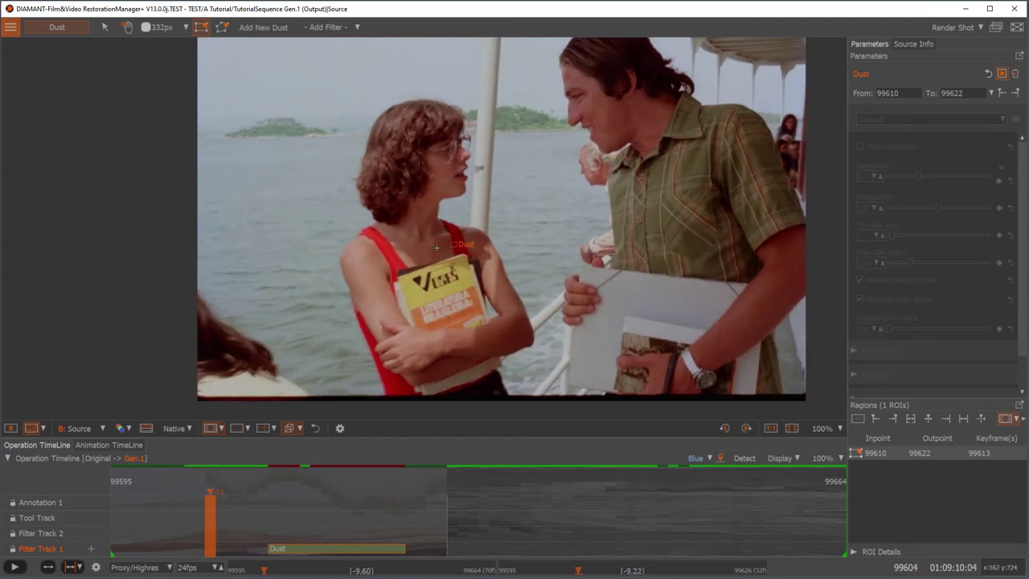
pyautogui.scroll(4, 427, 251)
pyautogui.scroll(-1, 427, 251)
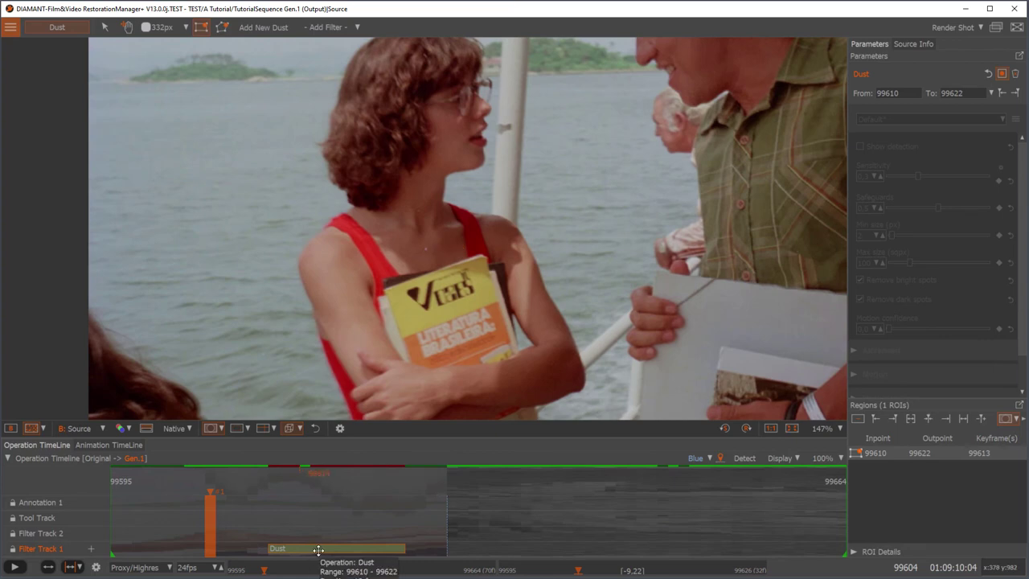
pyautogui.scroll(-1, 438, 162)
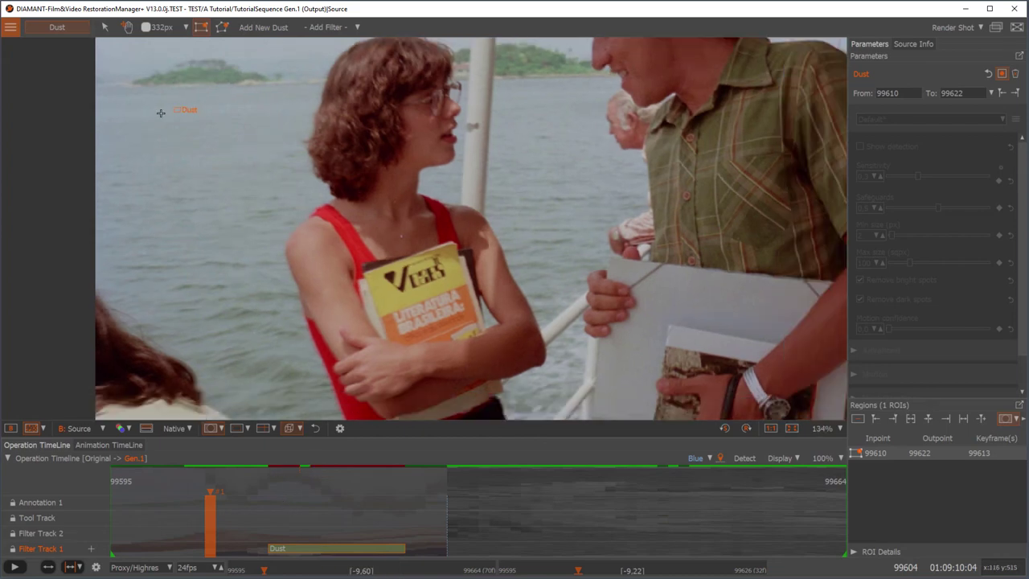
pyautogui.scroll(1, 438, 163)
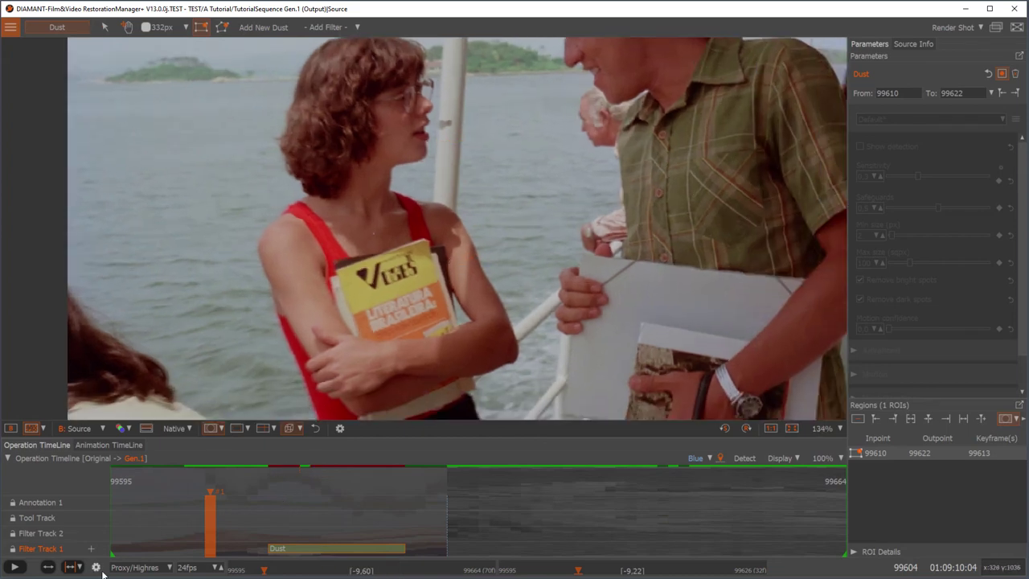
pyautogui.click(47, 519)
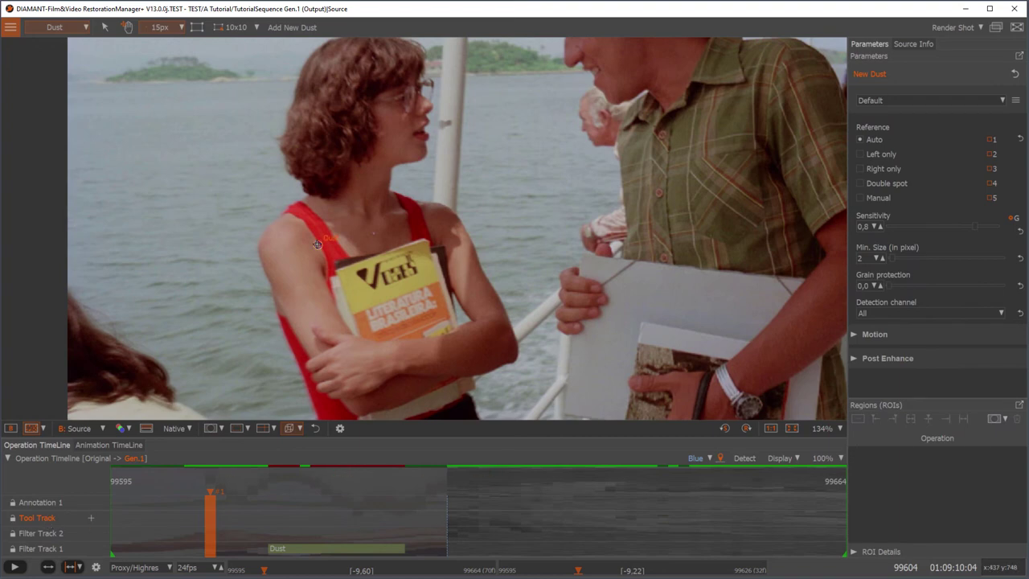
pyautogui.scroll(-1, 322, 238)
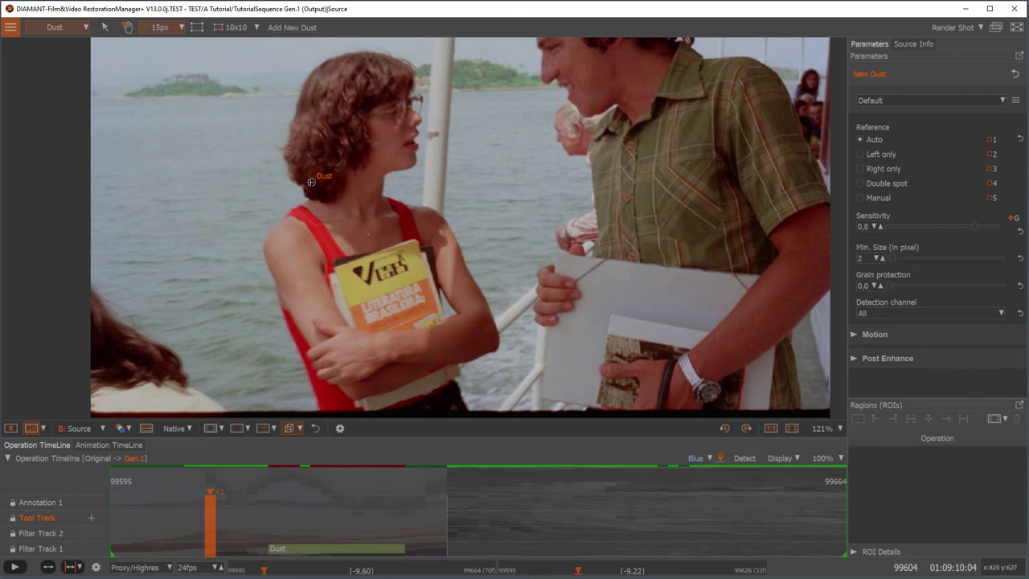
# Pick the Dust tool from the restoration tool list and check its brush settings
pyautogui.click(84, 28)
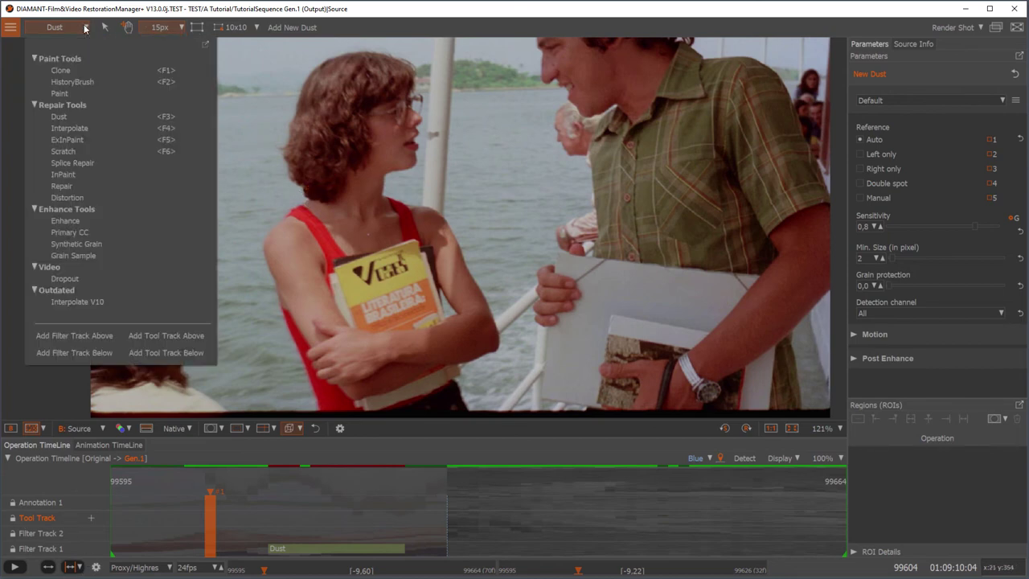
pyautogui.click(58, 116)
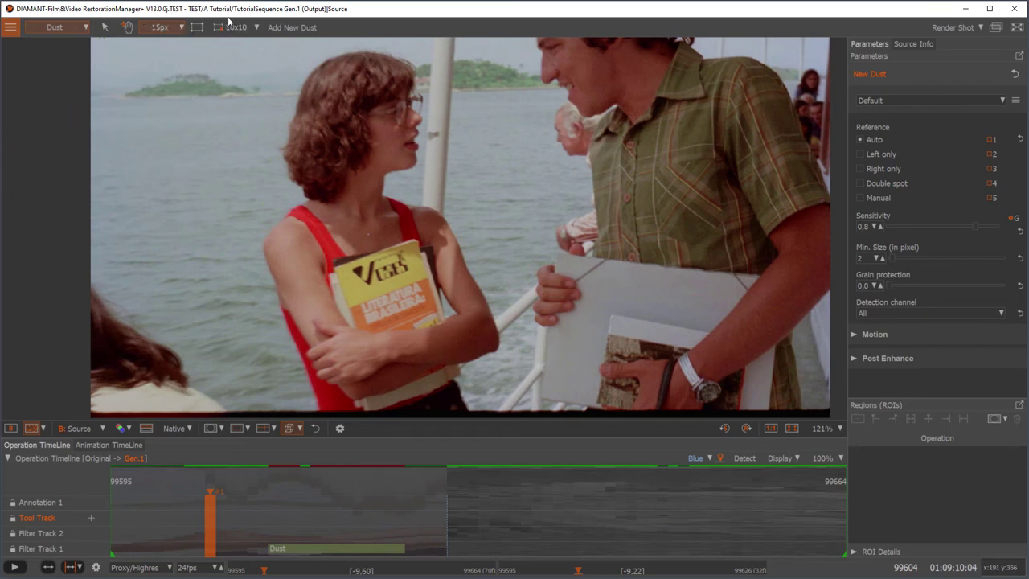
pyautogui.click(181, 28)
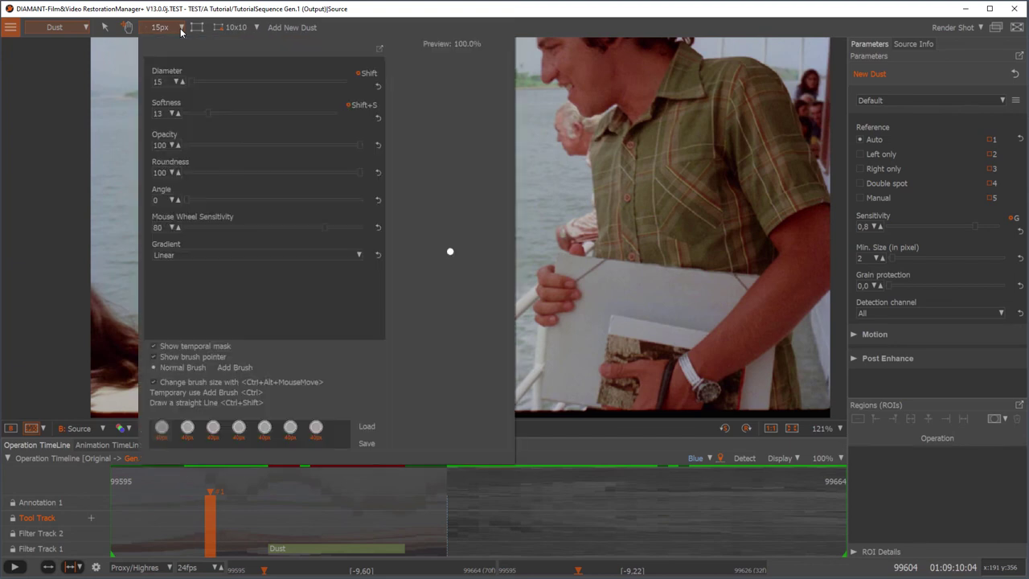
pyautogui.click(182, 29)
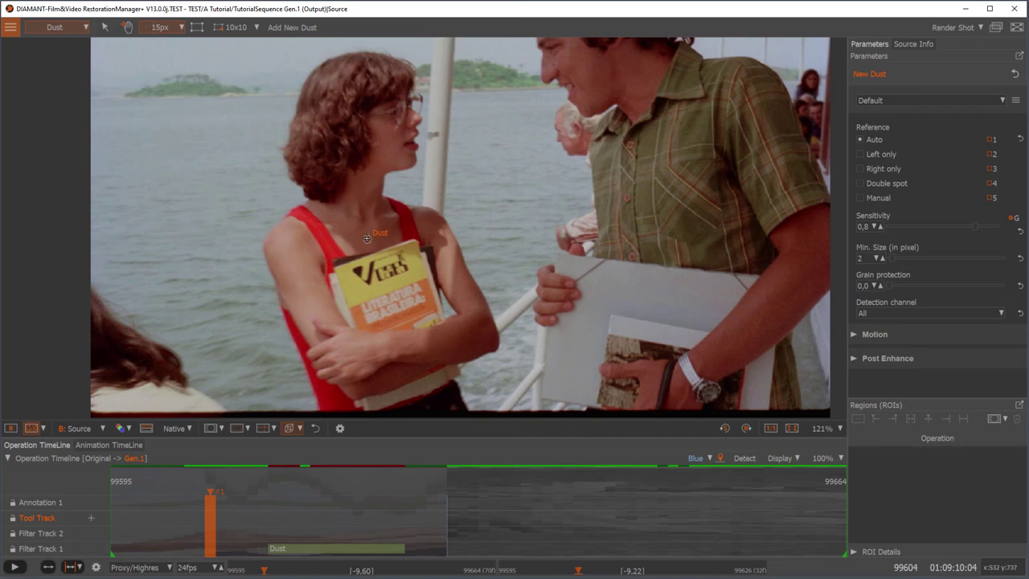
# Zoom in, size the brush to 14px, and mark the dust spot on the girl's upper chest
pyautogui.scroll(5, 367, 238)
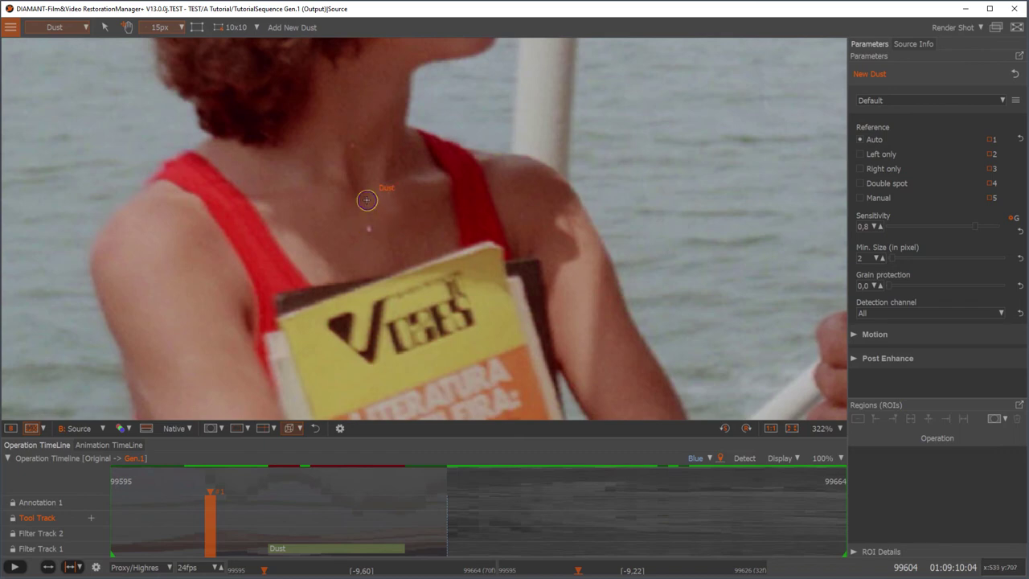
pyautogui.scroll(5, 367, 200)
pyautogui.scroll(-2, 366, 203)
pyautogui.scroll(-5, 366, 204)
pyautogui.scroll(3, 367, 206)
pyautogui.click(183, 27)
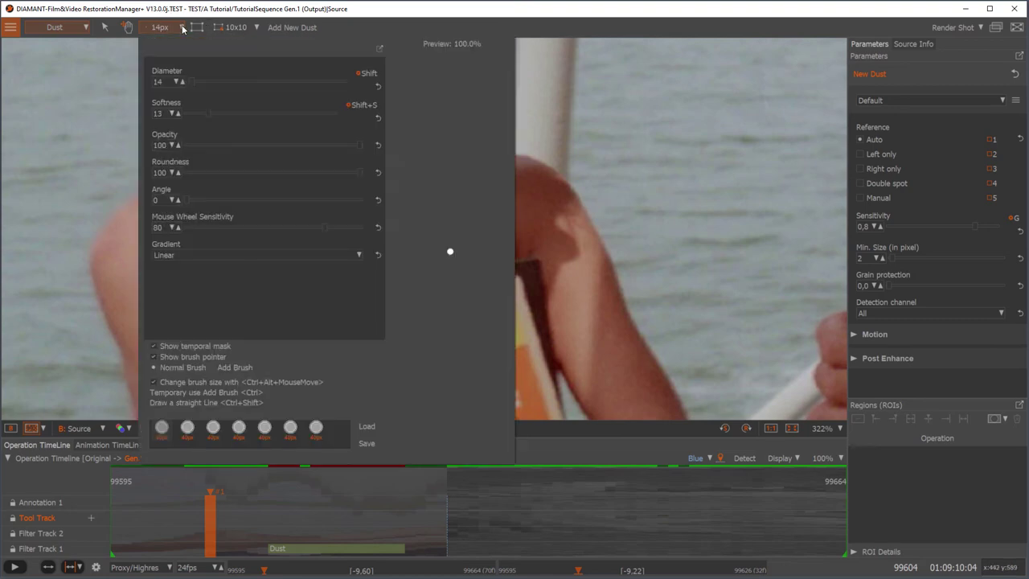
pyautogui.click(358, 21)
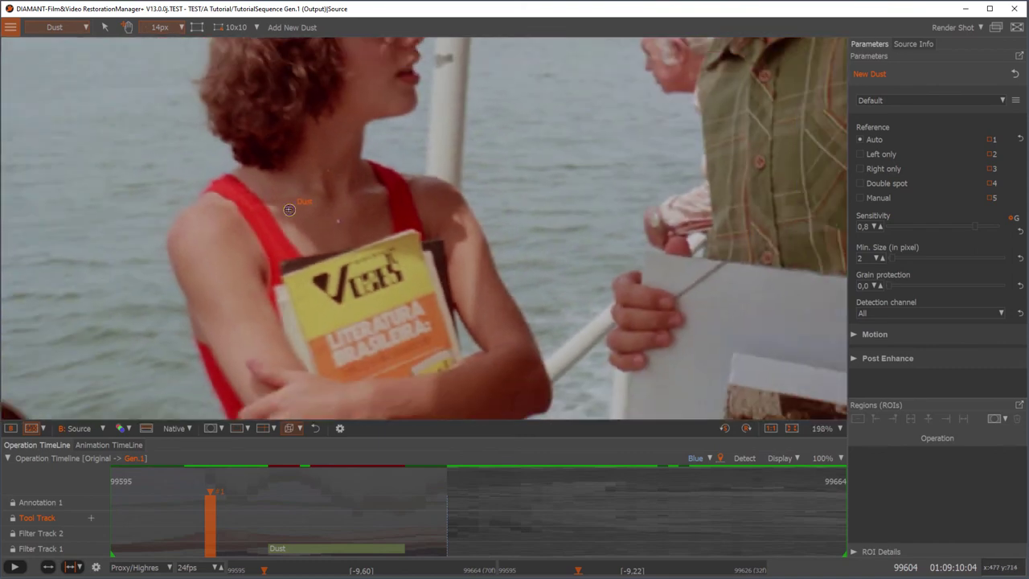
pyautogui.click(338, 222)
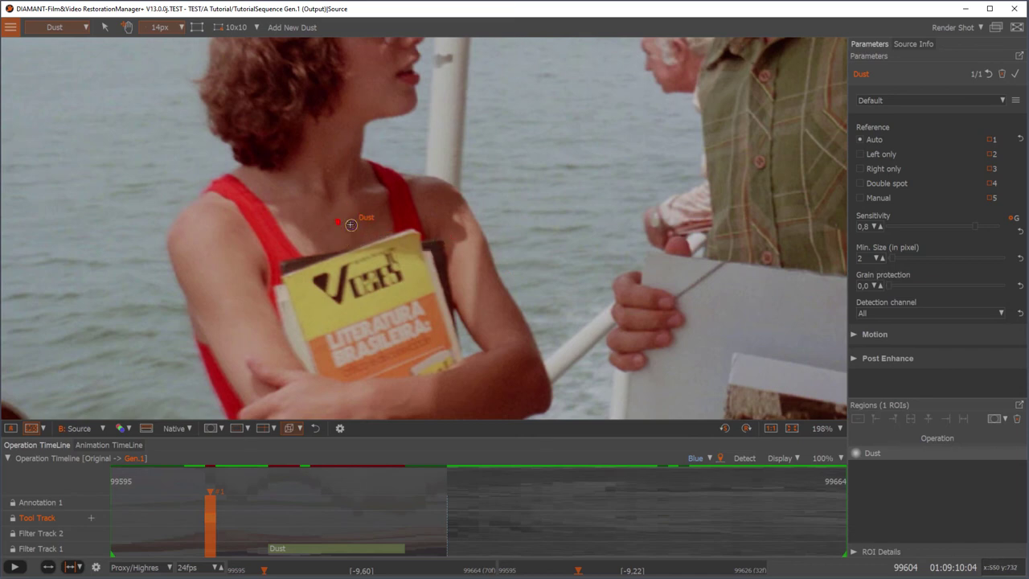
# Turn off compare mode and mark the white spot at the girl's shoulder as a second dust fix
pyautogui.click(43, 428)
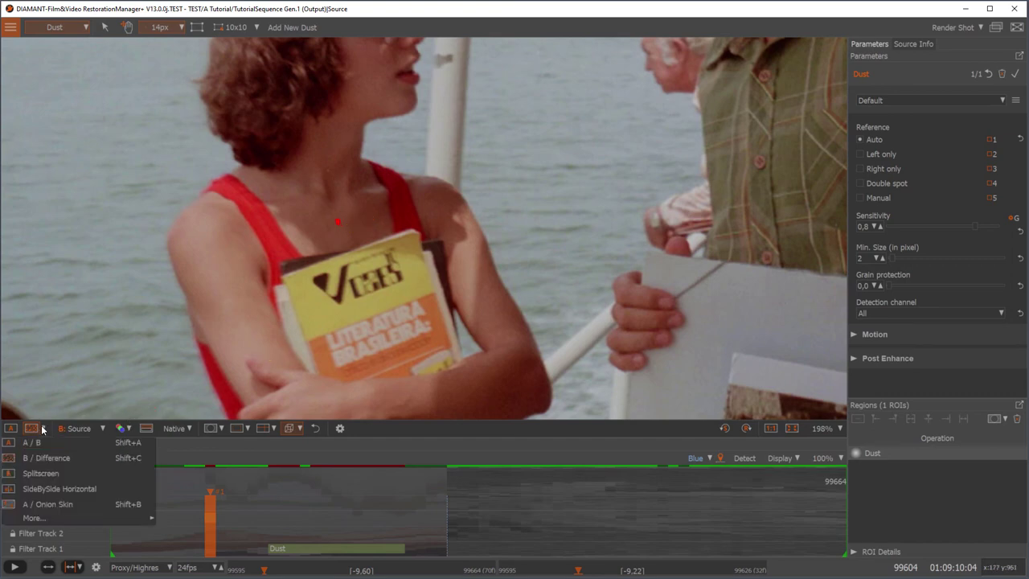
pyautogui.click(32, 428)
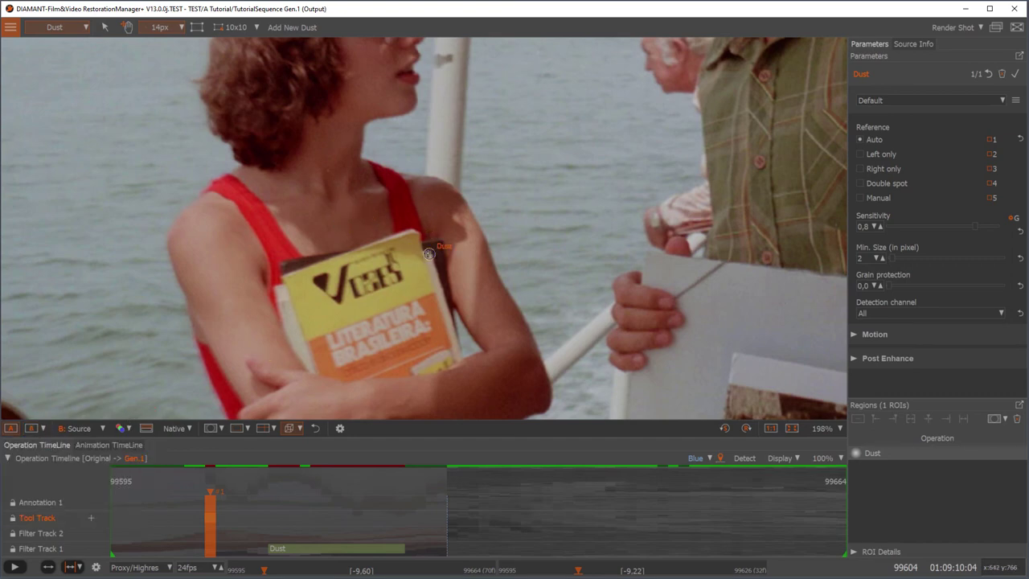
pyautogui.scroll(4, 337, 212)
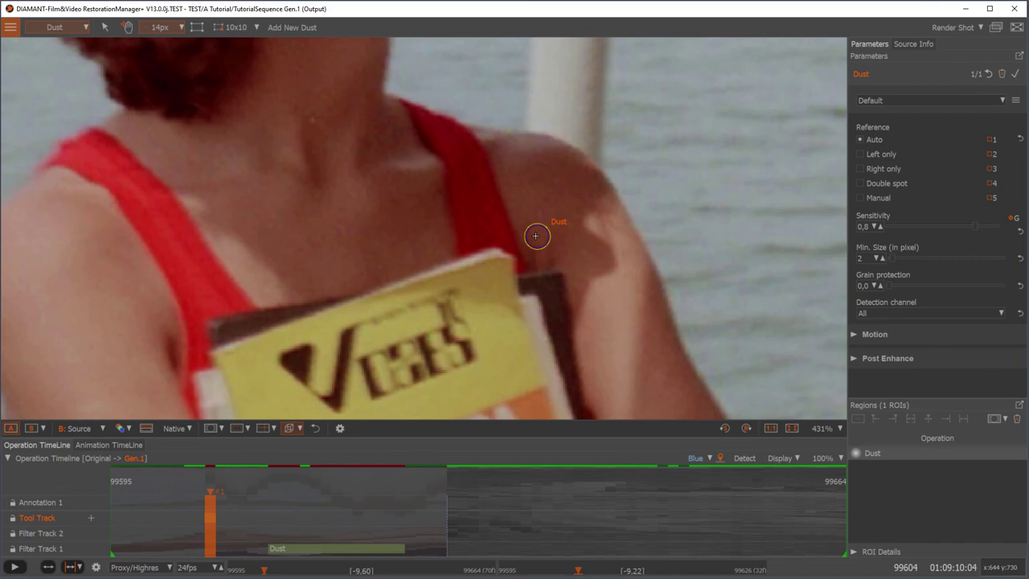
pyautogui.press('b')
pyautogui.press('b')
pyautogui.press('b')
pyautogui.press('b')
pyautogui.press('b')
pyautogui.press('b')
pyautogui.press('b')
pyautogui.press('b')
pyautogui.click(313, 120)
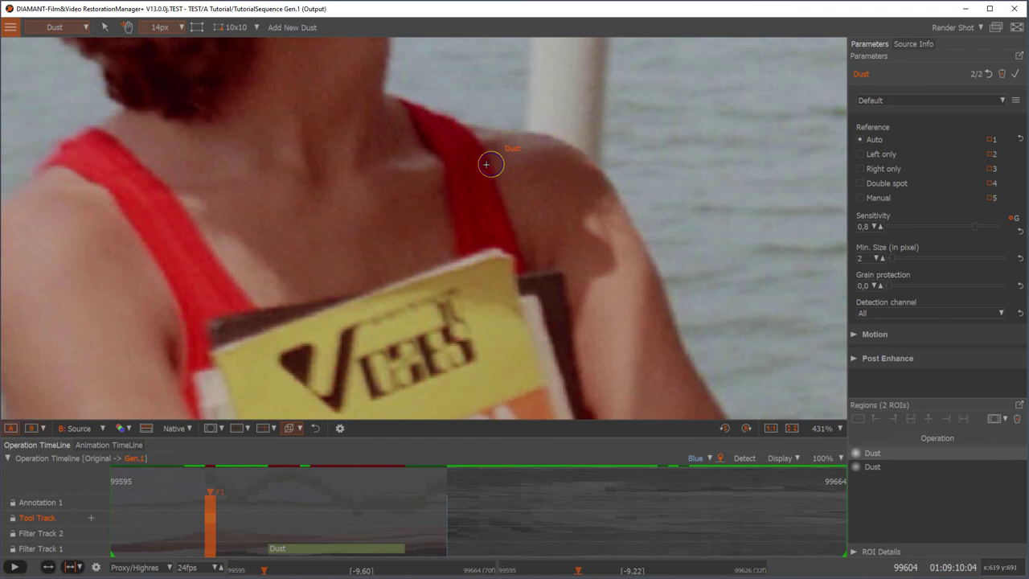
pyautogui.scroll(-1, 415, 184)
pyautogui.scroll(-12, 415, 184)
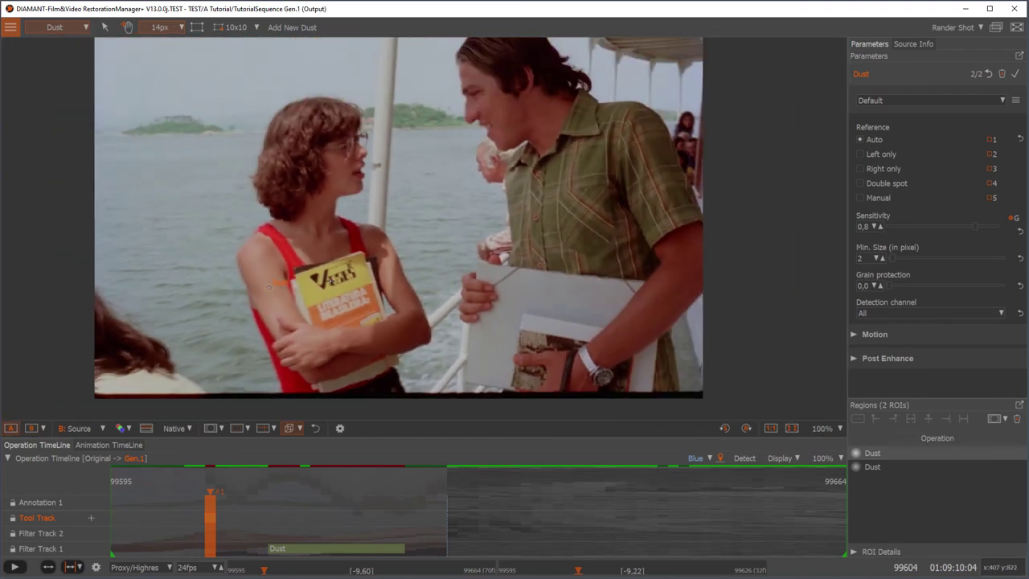
pyautogui.press('b')
pyautogui.press('a')
# Switch to the Clone tool and set its brush to 41px
pyautogui.click(86, 27)
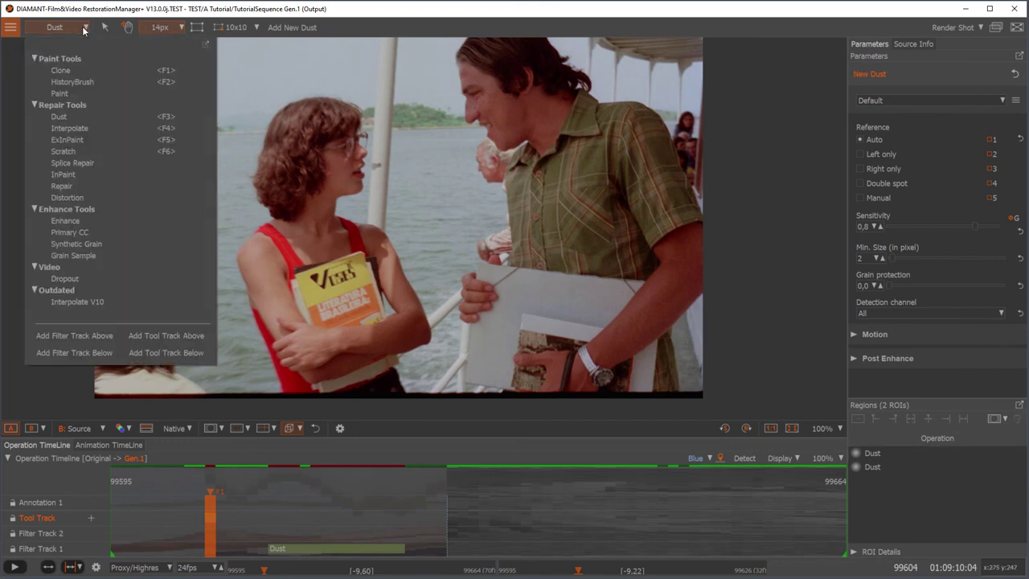
pyautogui.click(61, 71)
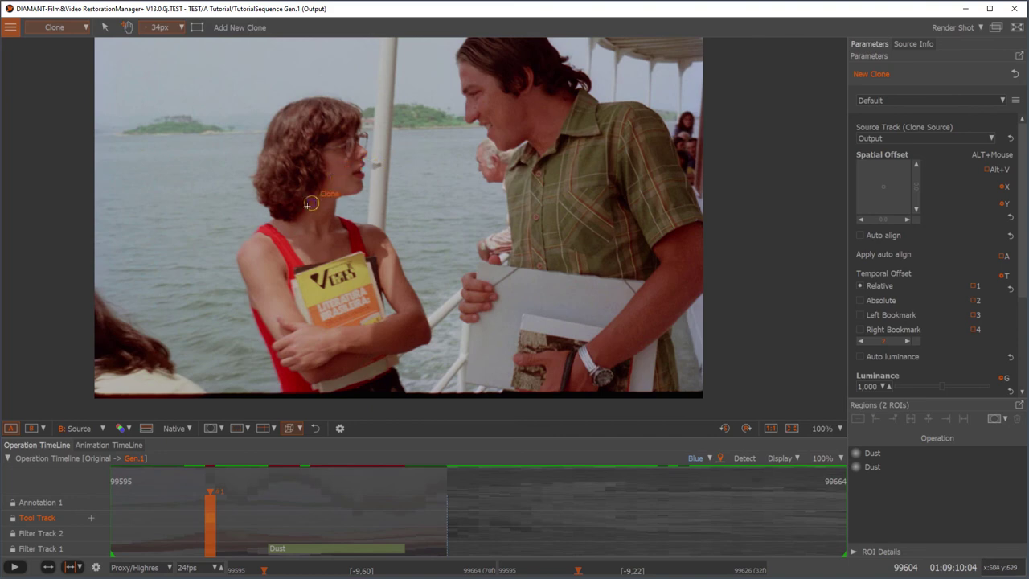
pyautogui.scroll(4, 332, 165)
pyautogui.scroll(-2, 331, 165)
pyautogui.scroll(1, 333, 165)
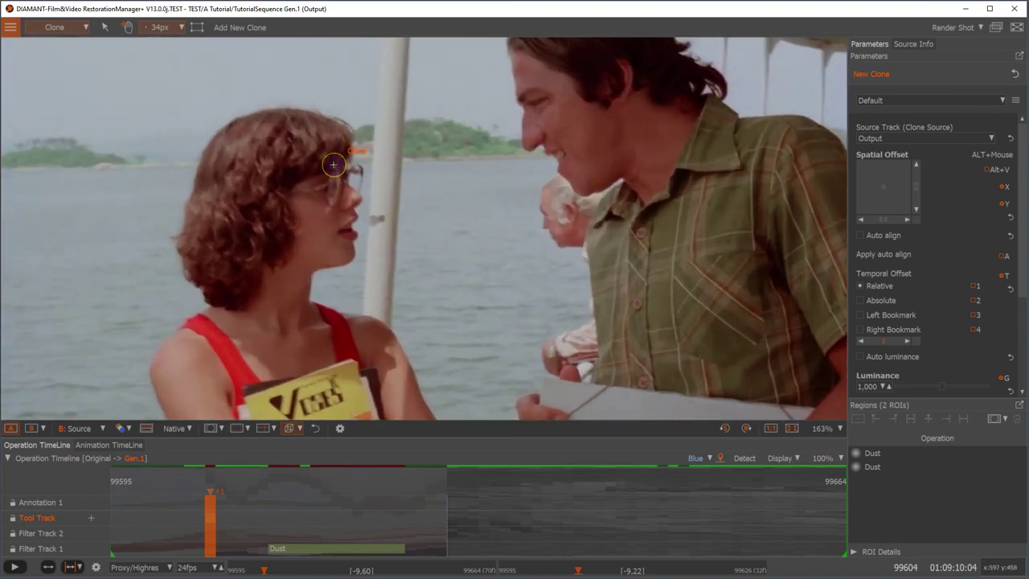
pyautogui.scroll(1, 333, 165)
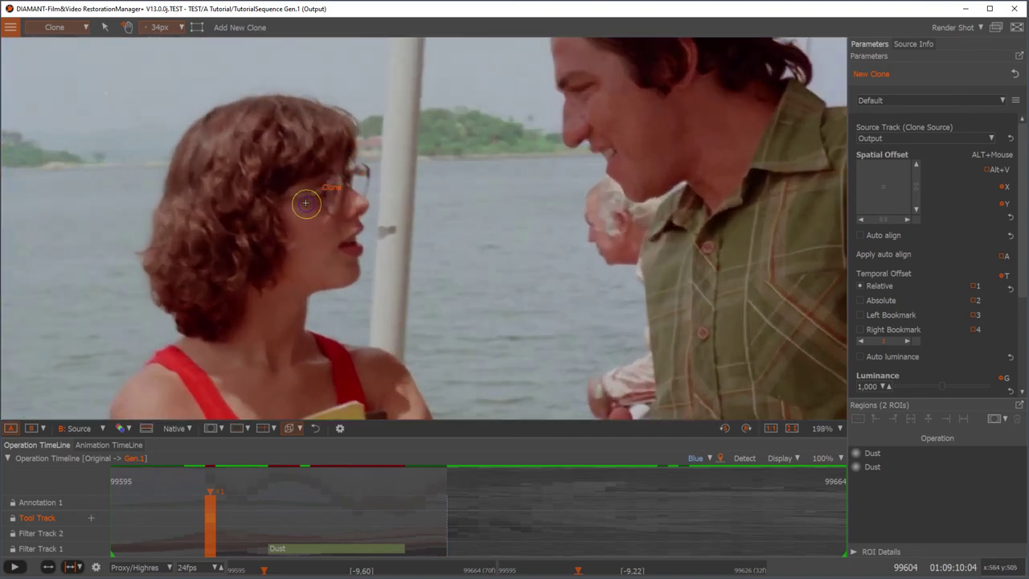
pyautogui.scroll(-1, 274, 206)
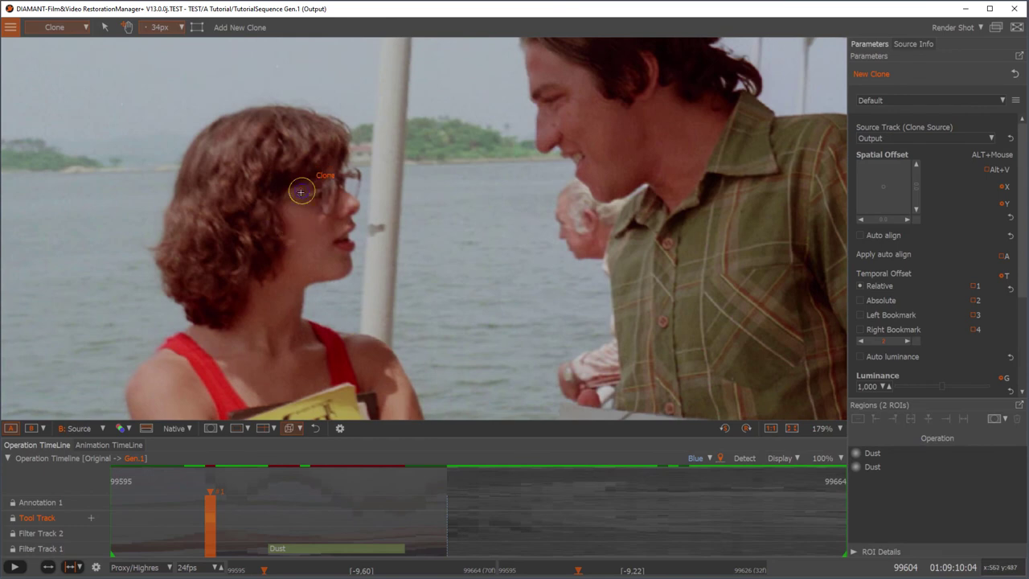
pyautogui.press(']')
pyautogui.press(']')
pyautogui.press(']')
pyautogui.press(']')
pyautogui.press(']')
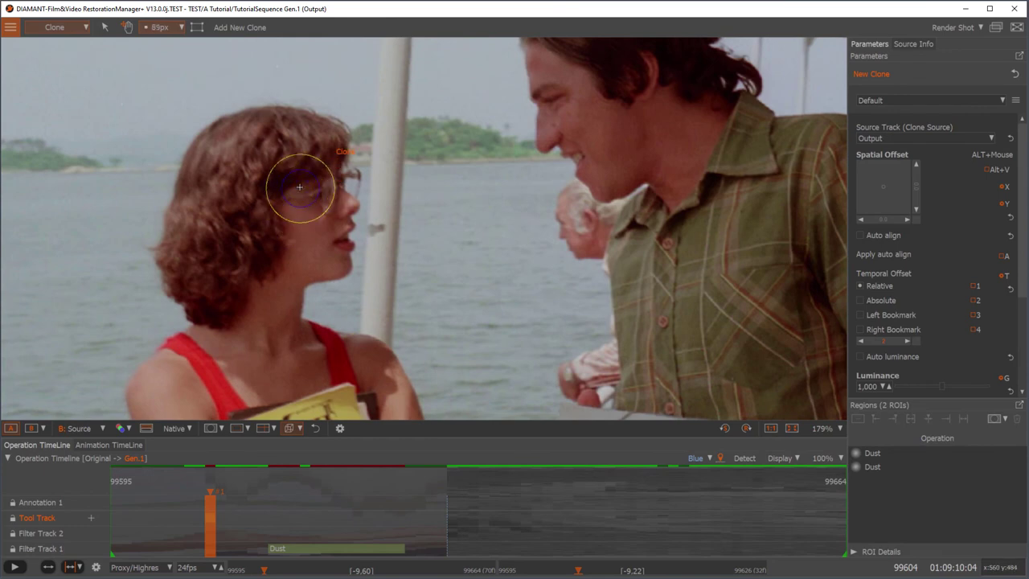
pyautogui.press('[')
pyautogui.press('[')
pyautogui.press('[')
pyautogui.press('[')
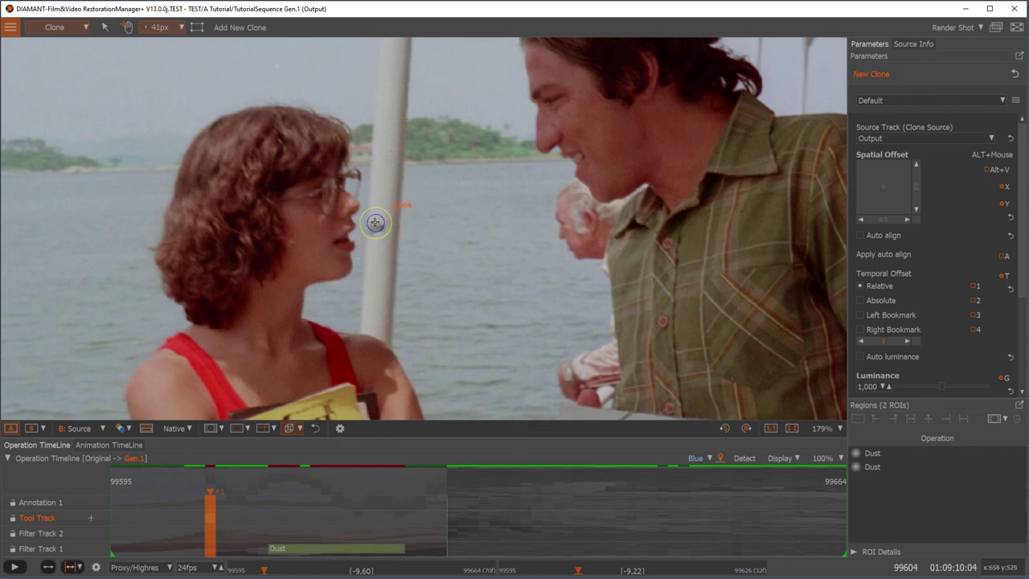
# Clone over the pole blemish, adjust the Spatial Offset, then move to frame 99613
pyautogui.click(375, 225)
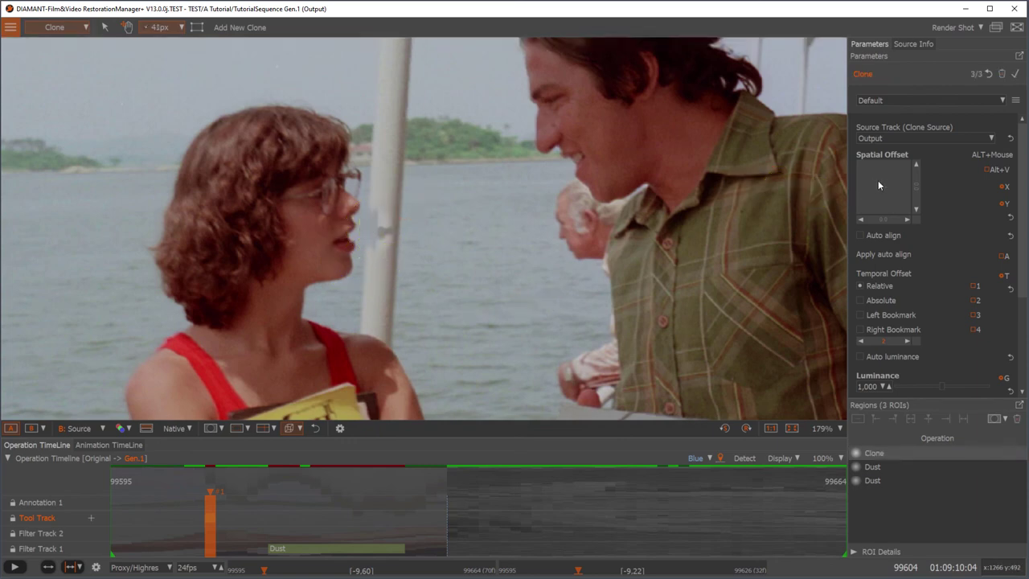
pyautogui.moveTo(886, 183); pyautogui.dragTo(879, 208)
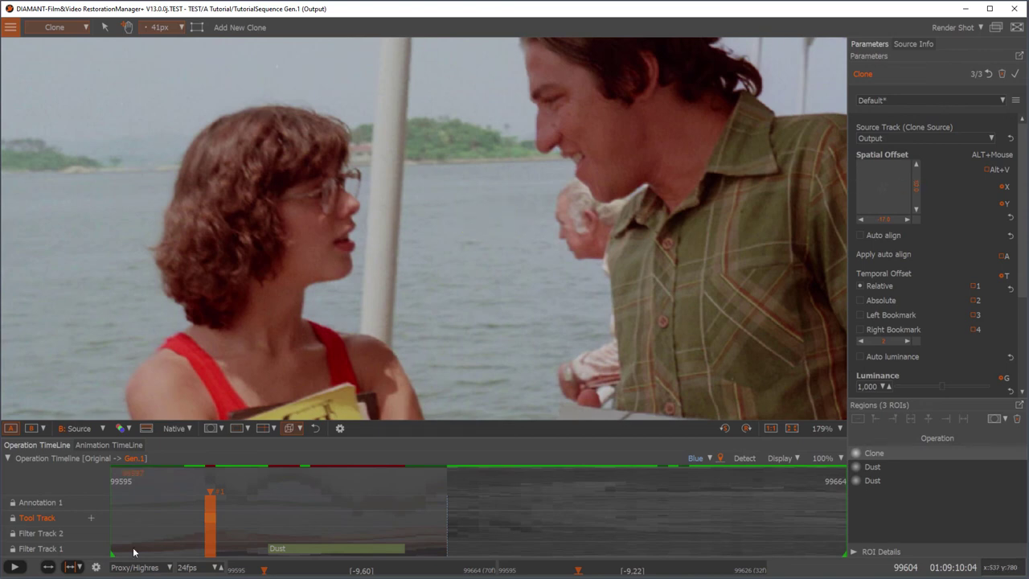
pyautogui.click(230, 496)
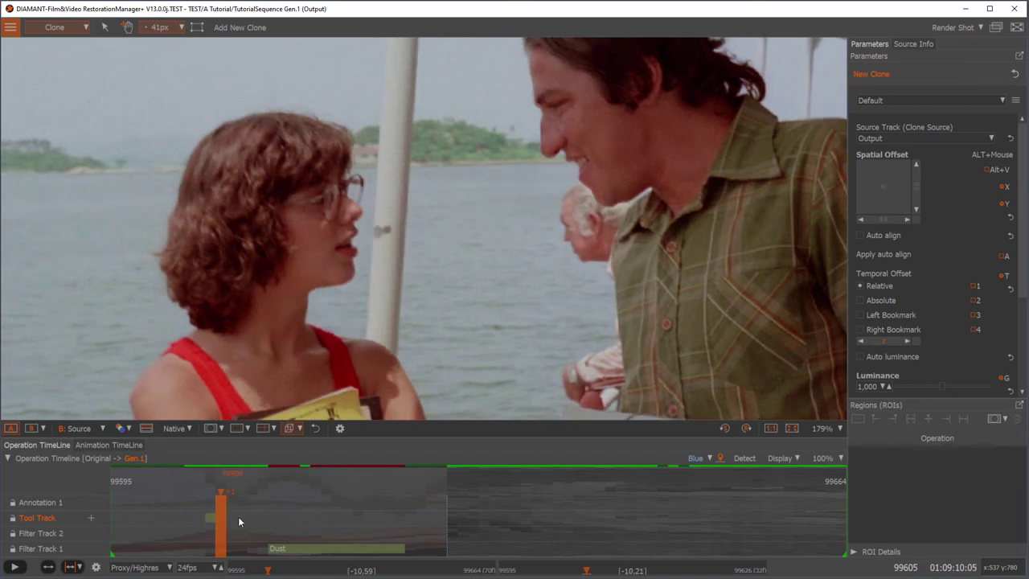
pyautogui.moveTo(218, 492); pyautogui.dragTo(305, 501)
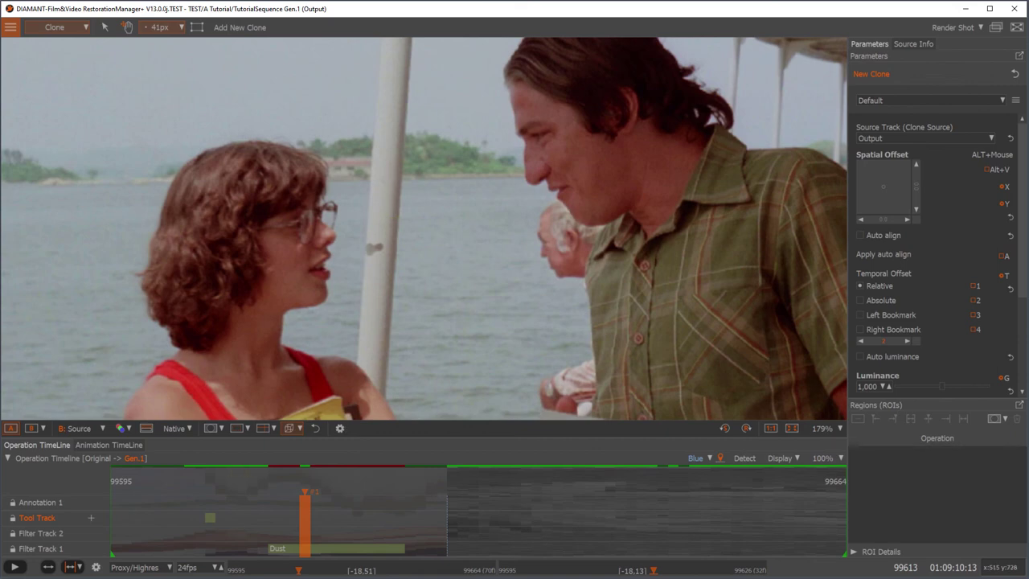
# Delete the Dust filter region starting at frame 99610 on Filter Track 1
pyautogui.click(312, 551)
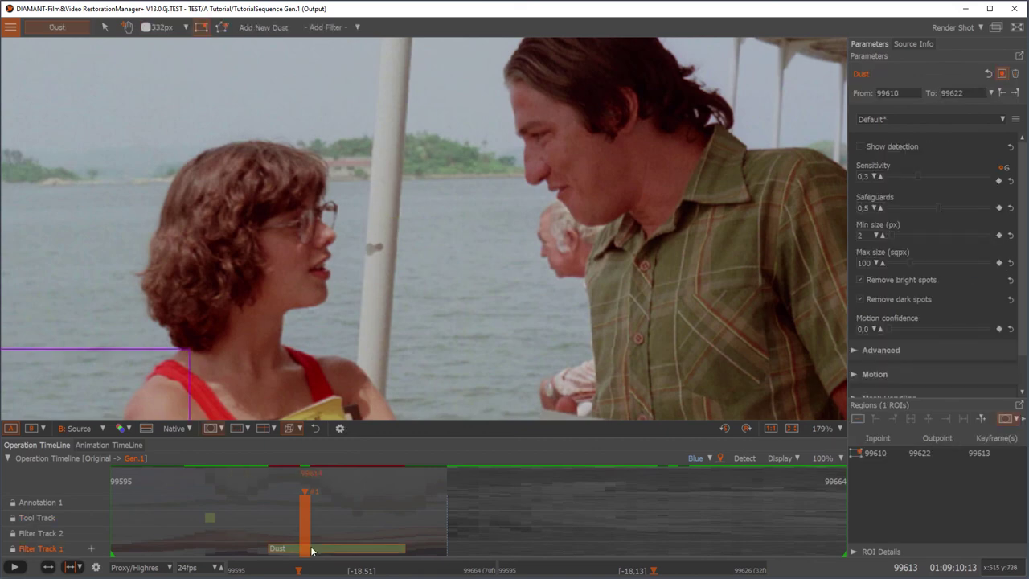
pyautogui.click(866, 455)
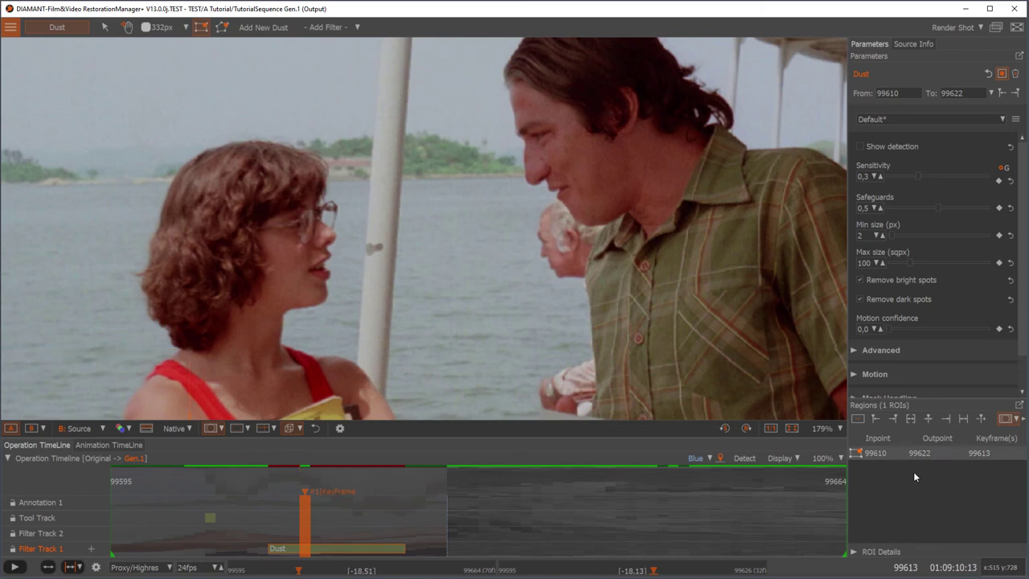
pyautogui.press('Delete')
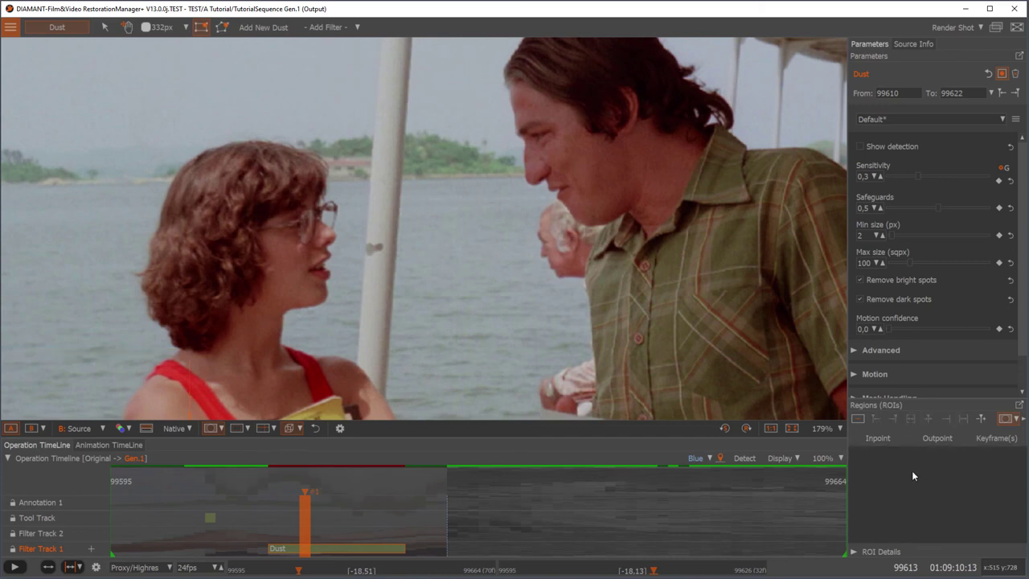
# Render the current shot from the Render Shot options
pyautogui.click(961, 29)
pyautogui.click(982, 28)
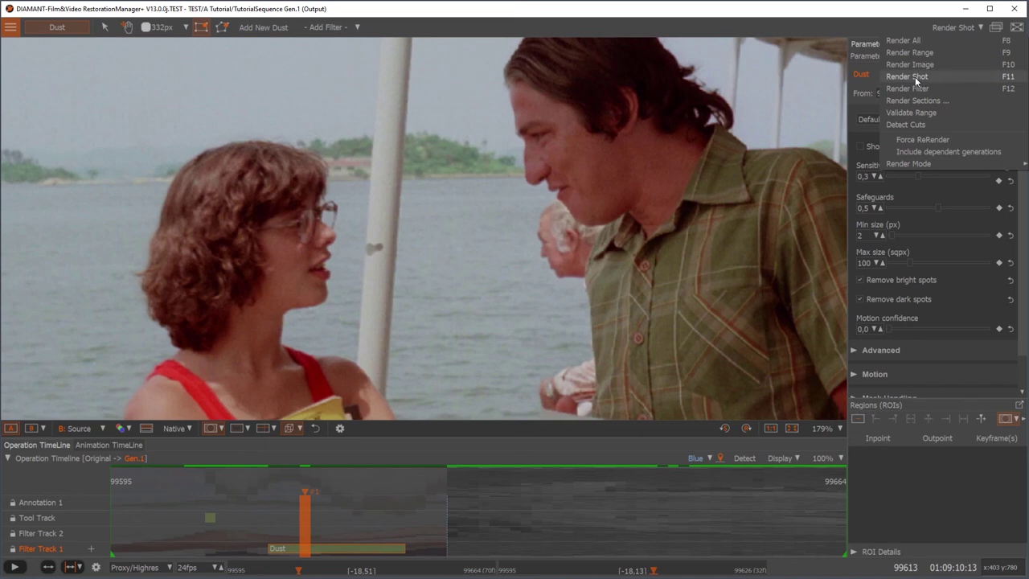
pyautogui.click(879, 22)
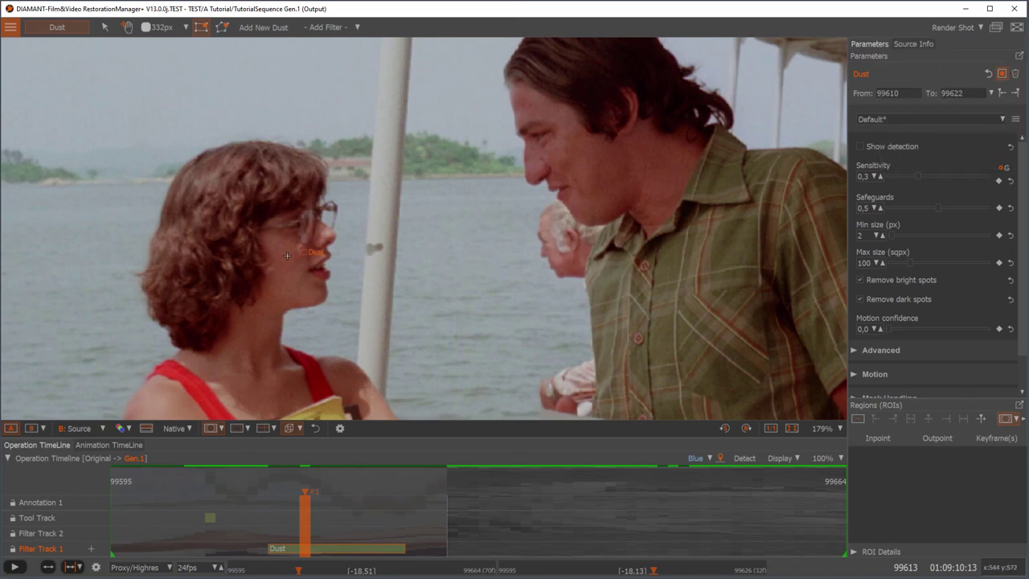
# Fit the frame and step through the shot to frame 99618
pyautogui.press('f')
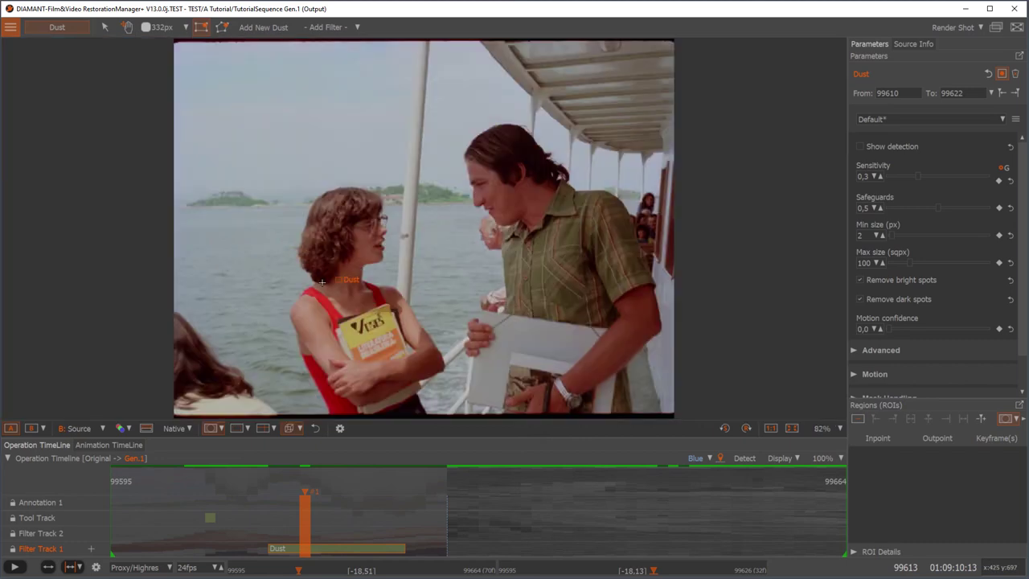
pyautogui.press('b')
pyautogui.press('Right')
pyautogui.press('Right')
pyautogui.press('Right')
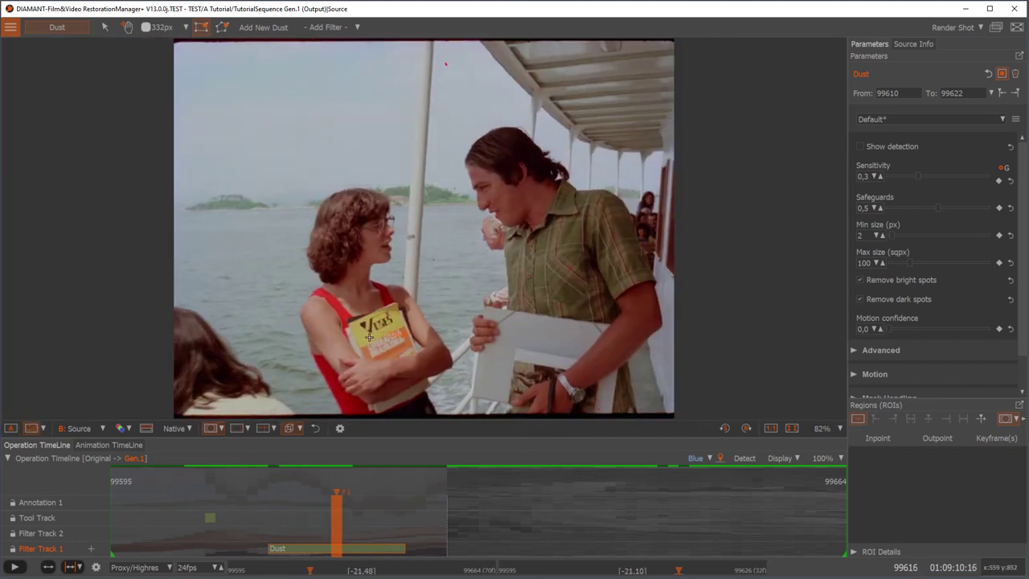
pyautogui.press('Right')
pyautogui.press('Right')
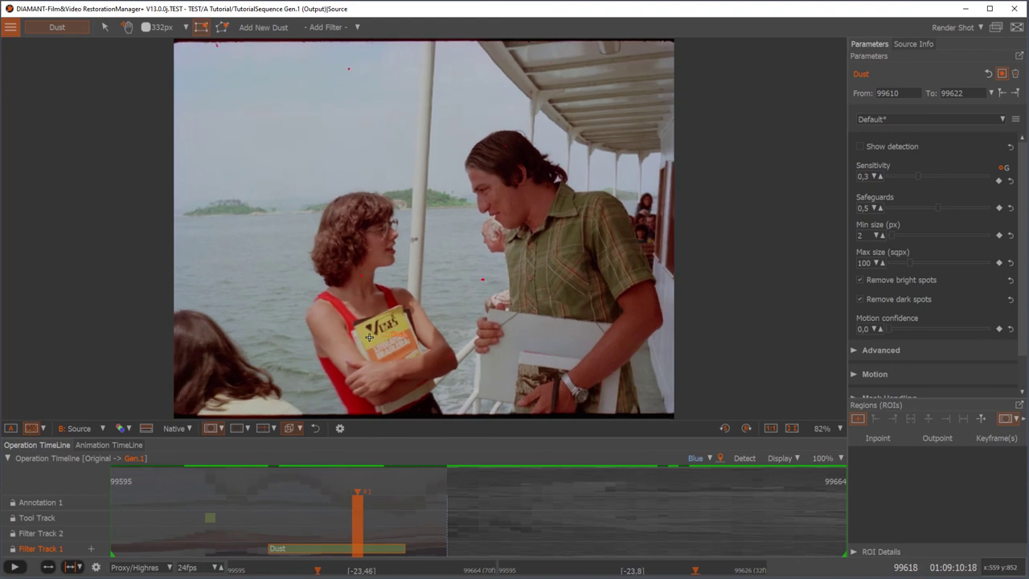
pyautogui.press('Left')
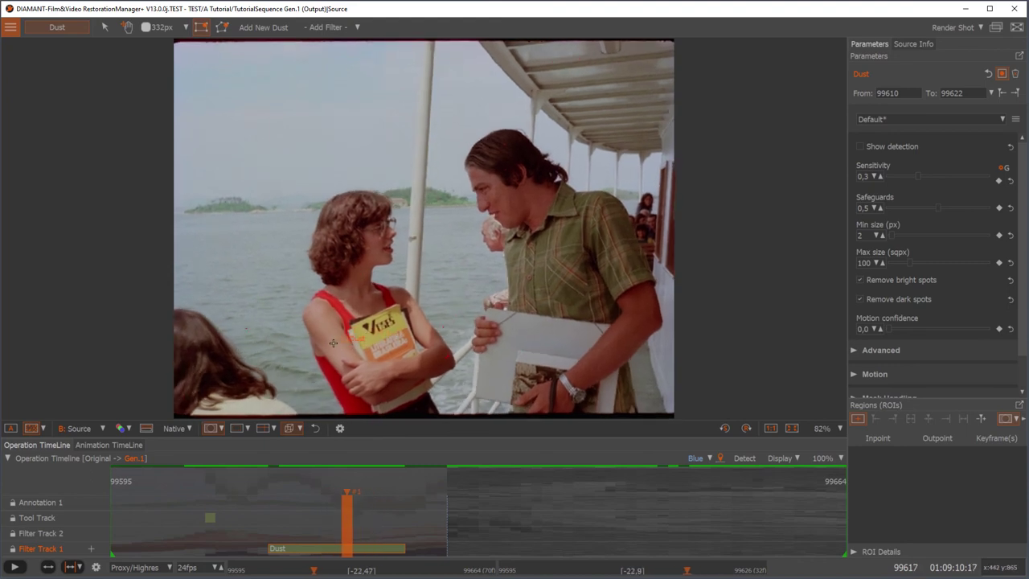
pyautogui.press('Right')
pyautogui.press('Right')
pyautogui.press('Left')
pyautogui.press('Left')
pyautogui.press('Right')
pyautogui.press('Left')
pyautogui.press('Right')
pyautogui.press('Right')
pyautogui.press('Right')
pyautogui.press('Right')
pyautogui.press('Right')
pyautogui.press('Right')
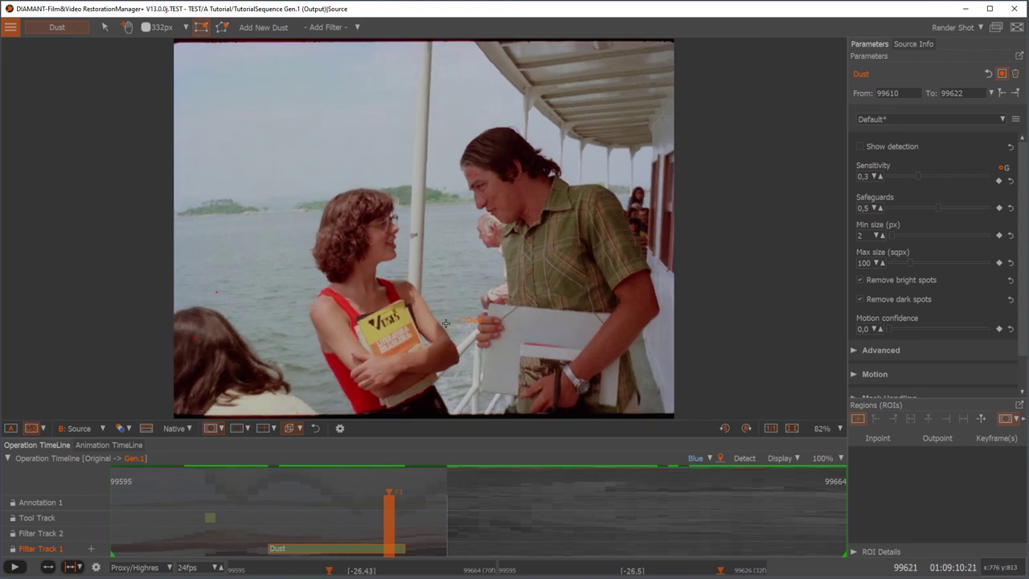
pyautogui.press('Left')
pyautogui.press('Left')
pyautogui.press('Left')
pyautogui.press('Right')
pyautogui.press('Right')
pyautogui.press('Left')
pyautogui.press('Left')
pyautogui.press('Left')
pyautogui.press('Left')
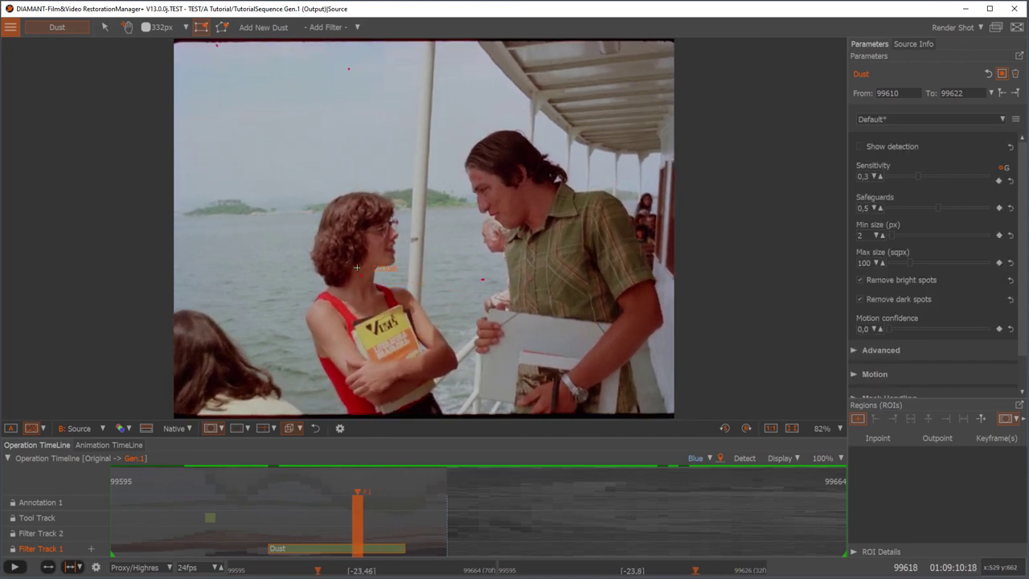
# Zoom in on the woman's neck, comparing output, source and dust marks, ending on the source
pyautogui.scroll(7, 370, 262)
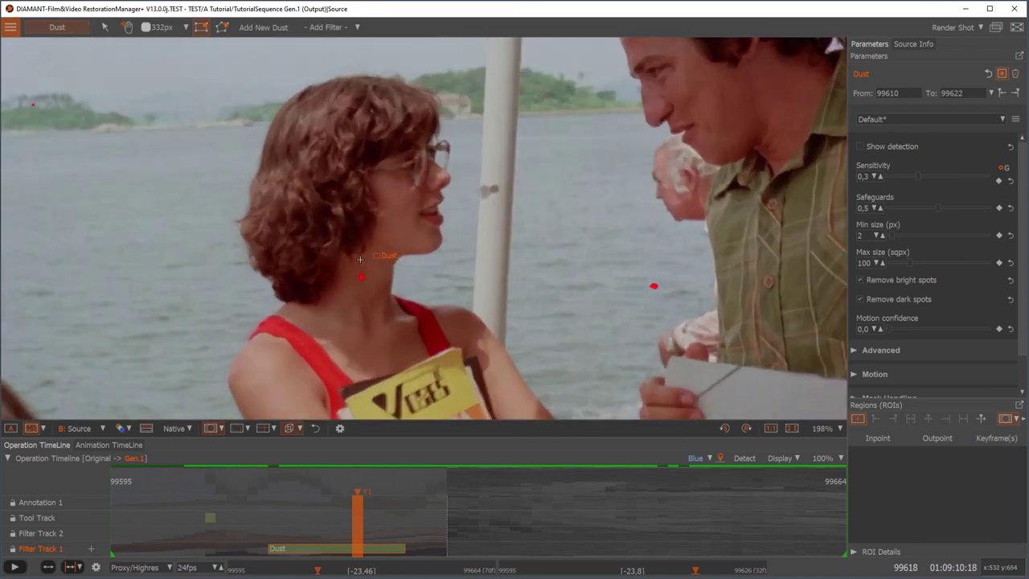
pyautogui.scroll(-2, 364, 262)
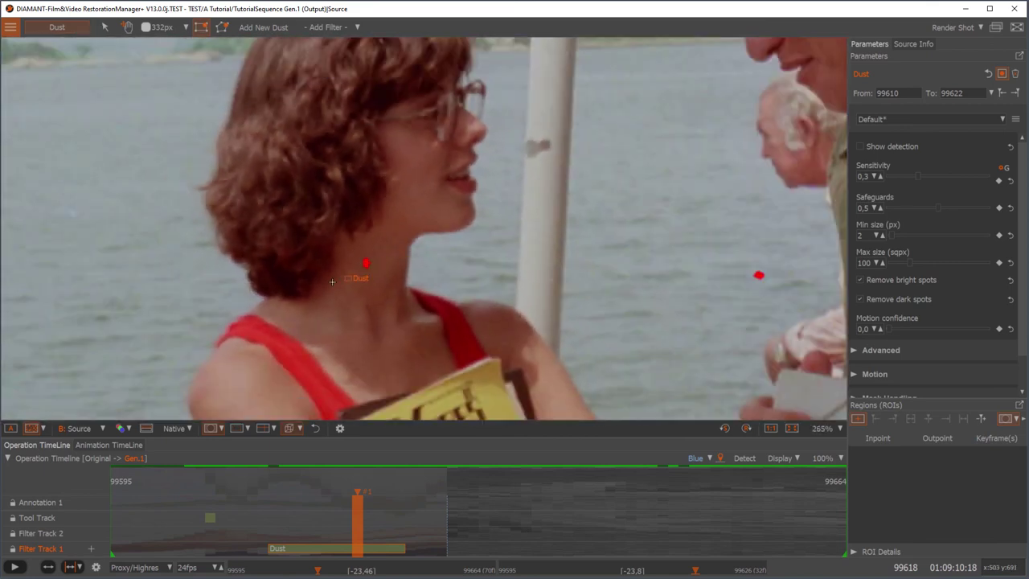
pyautogui.press('b')
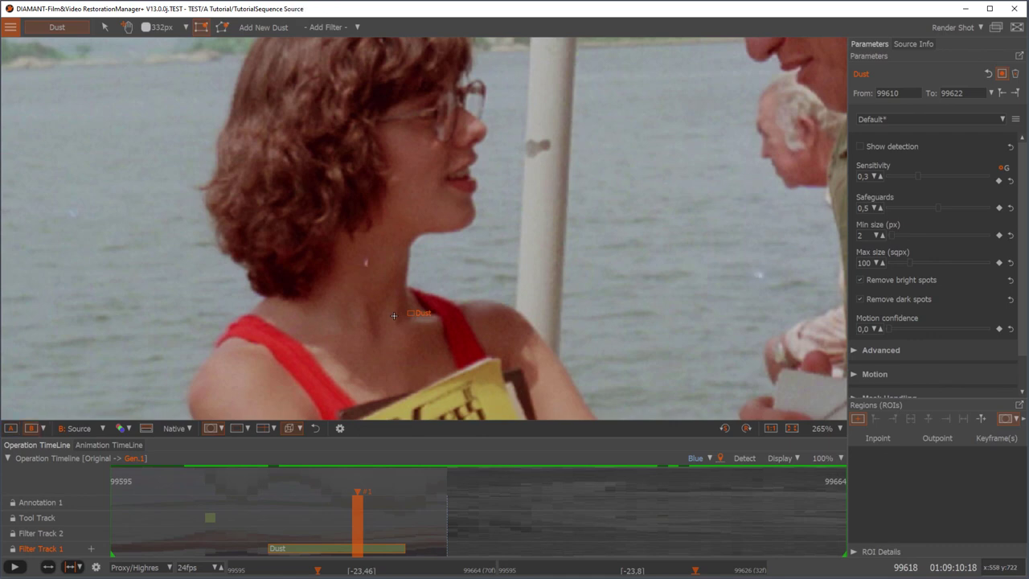
pyautogui.press('a')
pyautogui.scroll(-1, 389, 299)
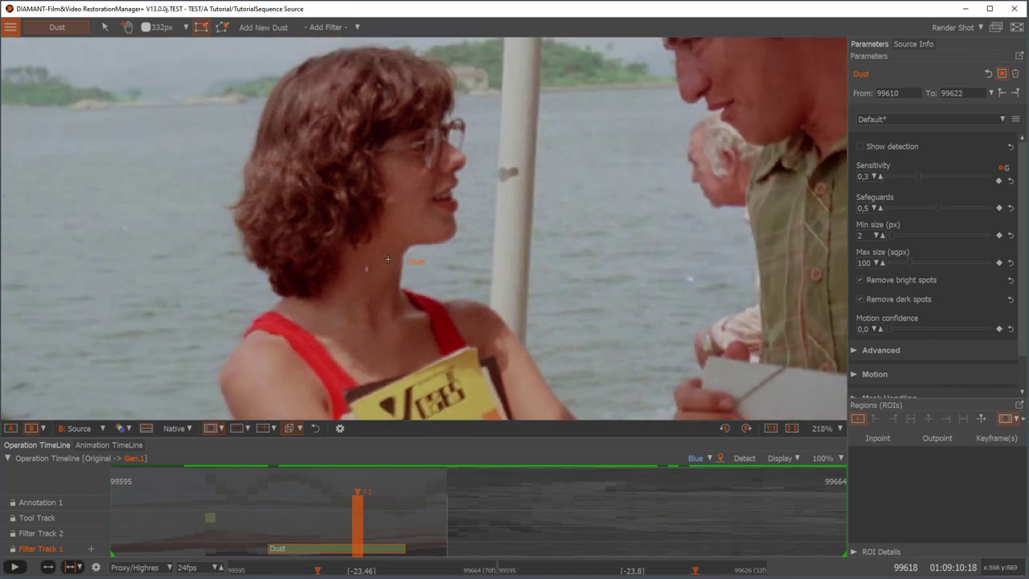
pyautogui.scroll(-4, 378, 211)
pyautogui.press('b')
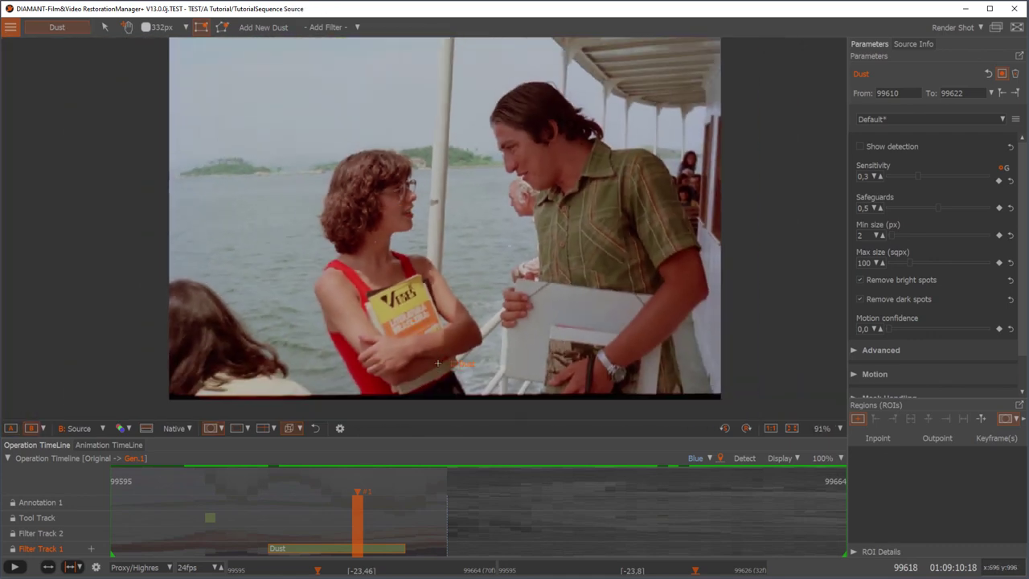
pyautogui.press('a')
pyautogui.press('b')
pyautogui.scroll(1, 388, 241)
pyautogui.scroll(4, 387, 241)
pyautogui.press('a')
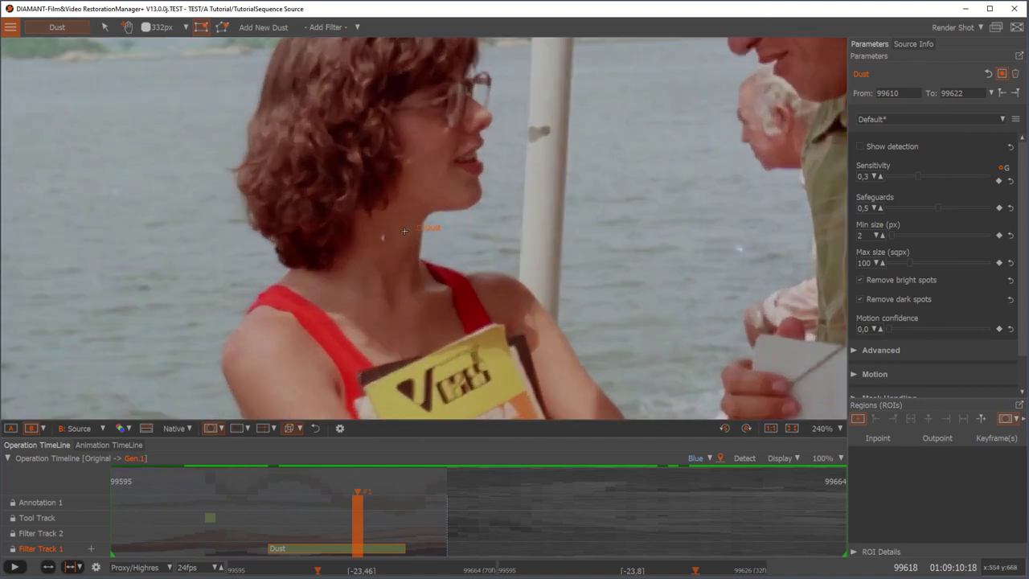
pyautogui.press('b')
pyautogui.press('d')
pyautogui.press('a')
pyautogui.scroll(-3, 424, 230)
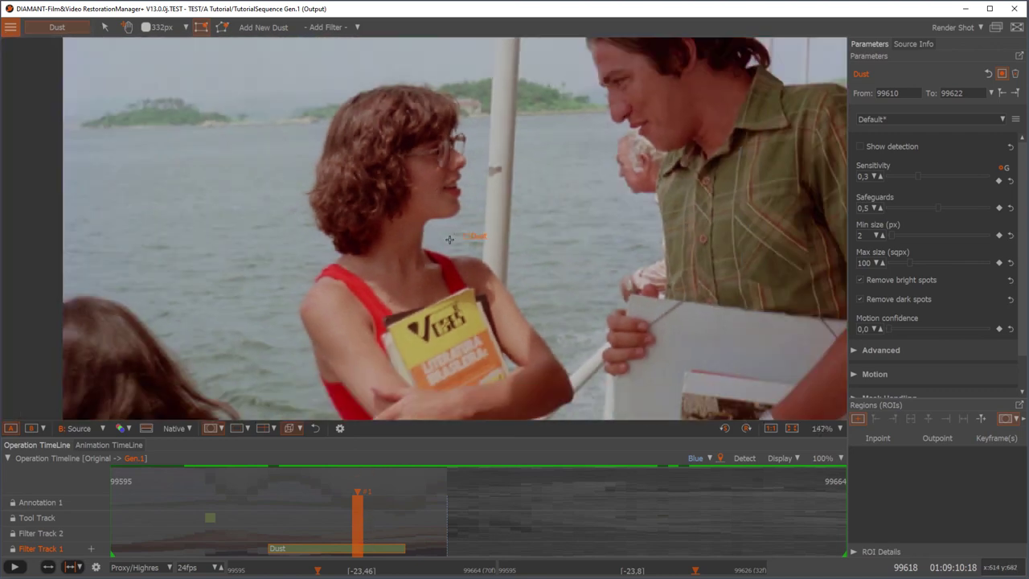
pyautogui.scroll(-2, 430, 230)
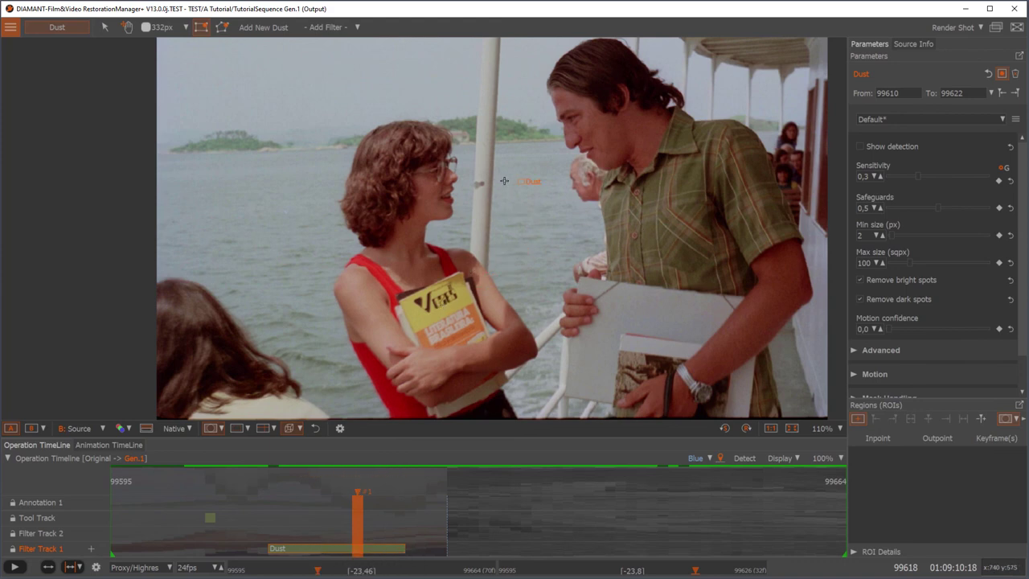
pyautogui.scroll(2, 504, 180)
pyautogui.press('b')
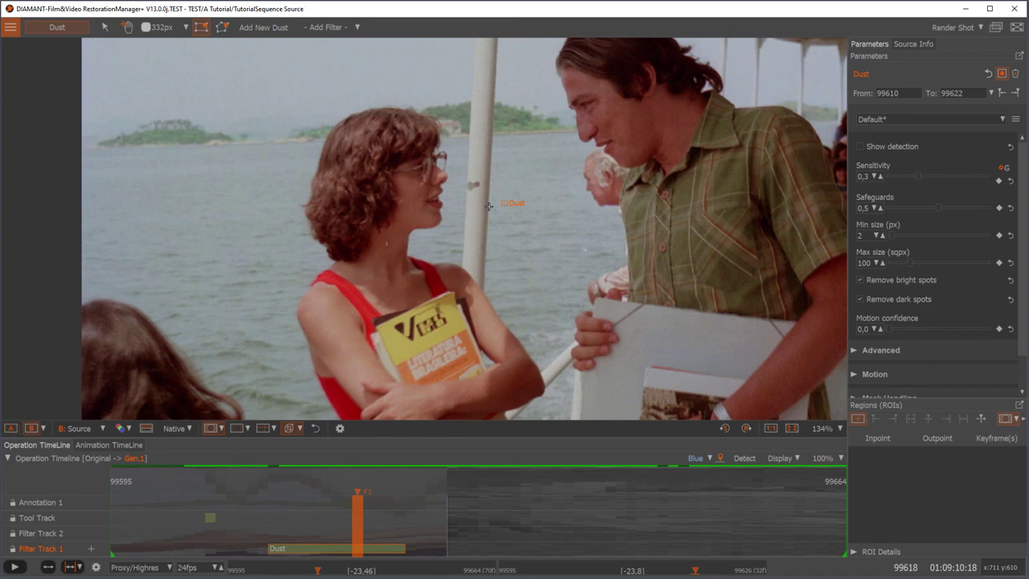
# Activate the Tool Track and choose HistoryBrush, shrinking the brush to 61px
pyautogui.click(32, 519)
pyautogui.click(86, 28)
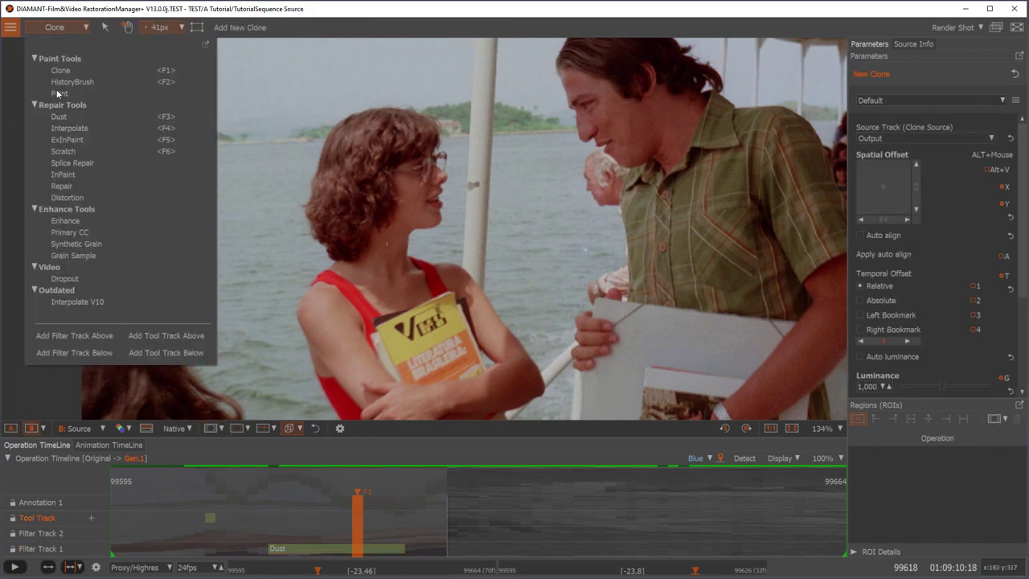
pyautogui.click(68, 82)
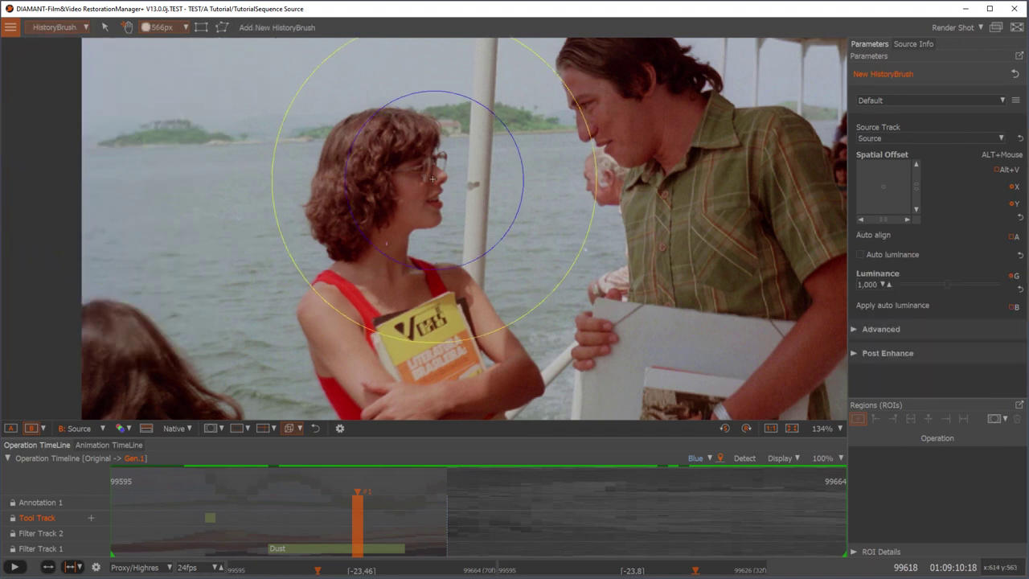
pyautogui.scroll(-10, 395, 174)
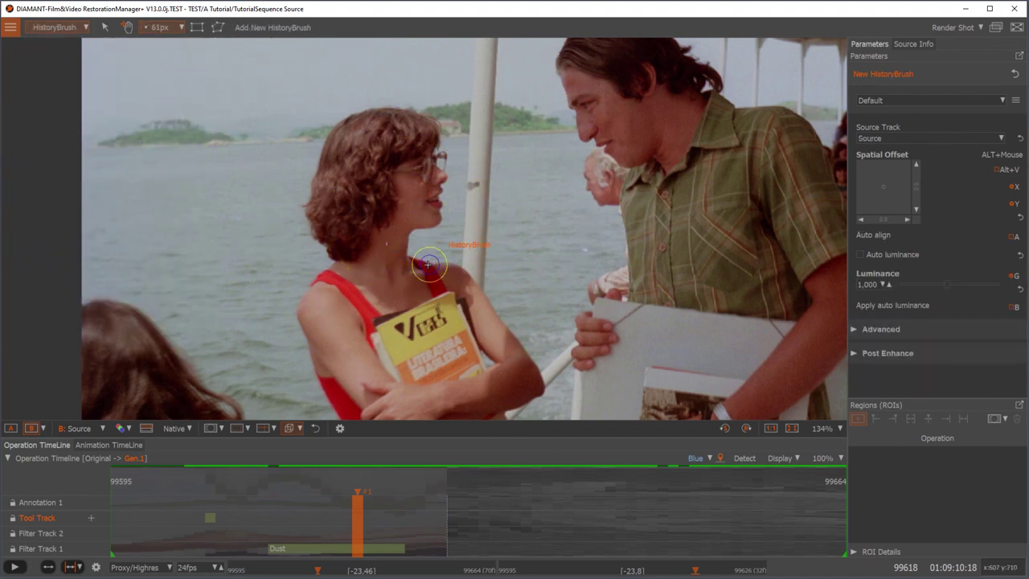
# Paint the original source detail back onto the woman's neck and check it against the source
pyautogui.press('a')
pyautogui.moveTo(386, 243); pyautogui.dragTo(386, 247)
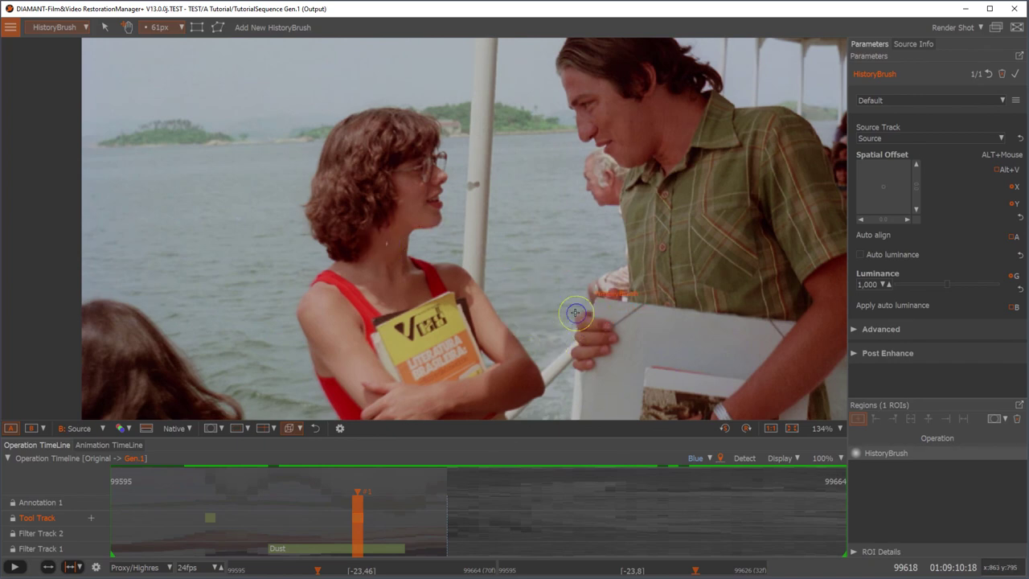
pyautogui.press('b')
pyautogui.scroll(-3, 575, 289)
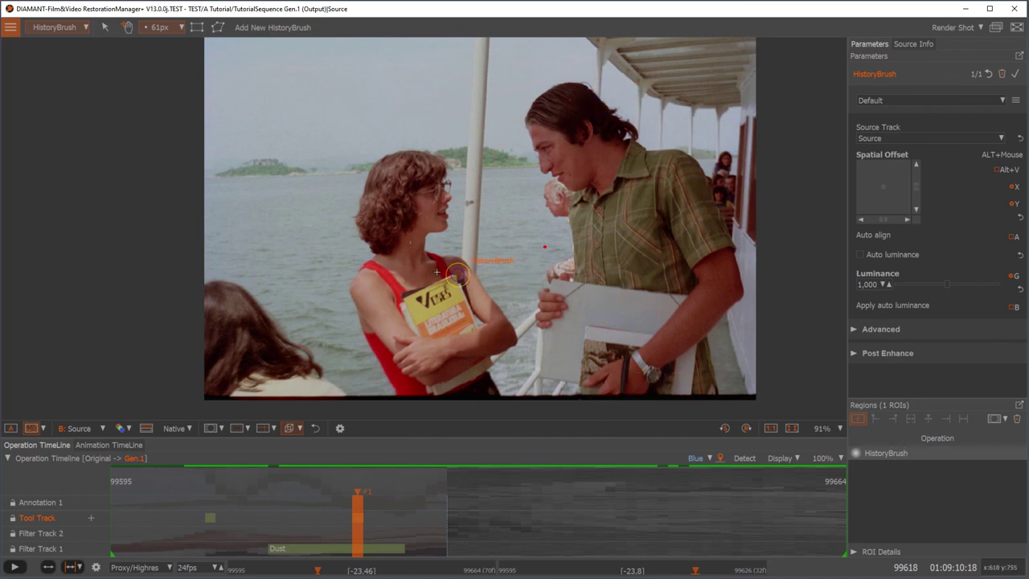
pyautogui.scroll(5, 421, 251)
pyautogui.scroll(-1, 426, 249)
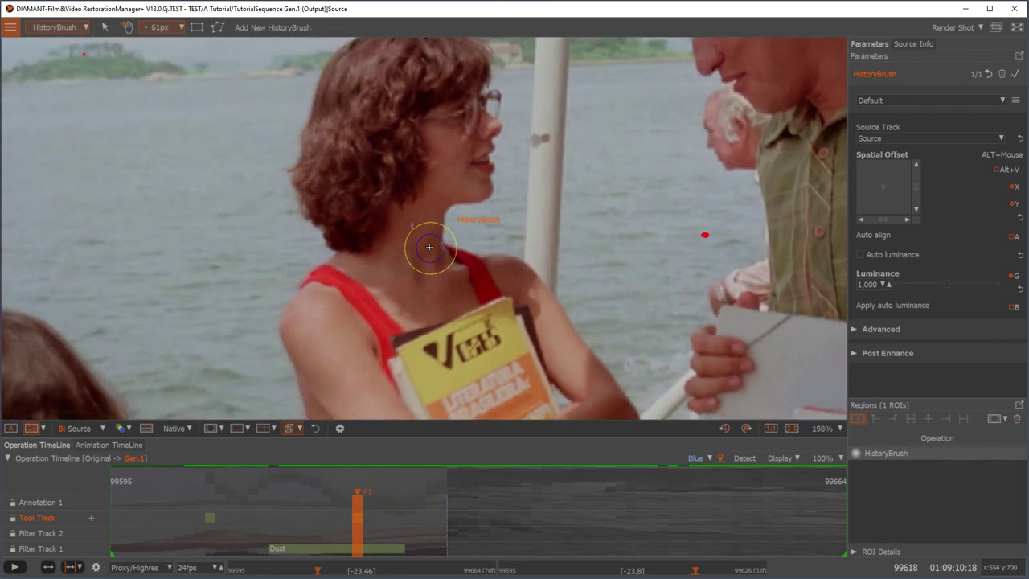
pyautogui.scroll(2, 218, 200)
pyautogui.scroll(-1, 271, 195)
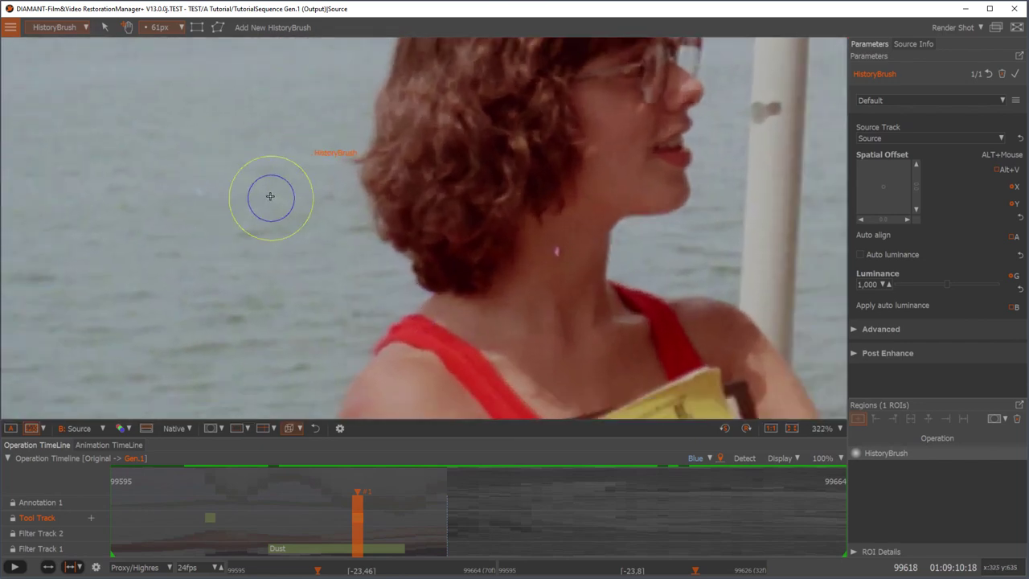
pyautogui.scroll(1, 282, 200)
pyautogui.scroll(-1, 474, 225)
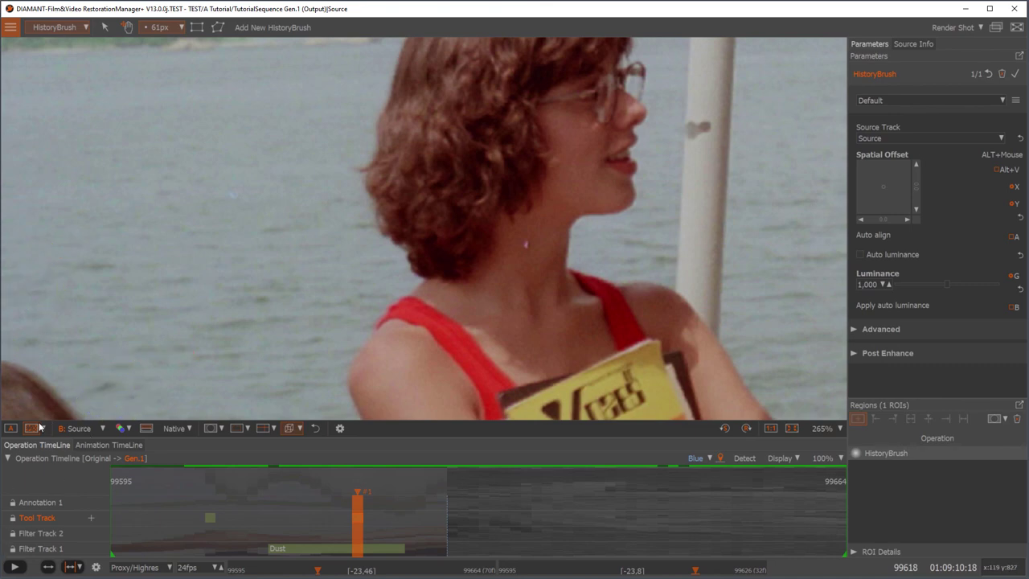
# Mark the dust speck on the water left of the woman at frame 99618 with the Dust tool
pyautogui.click(81, 30)
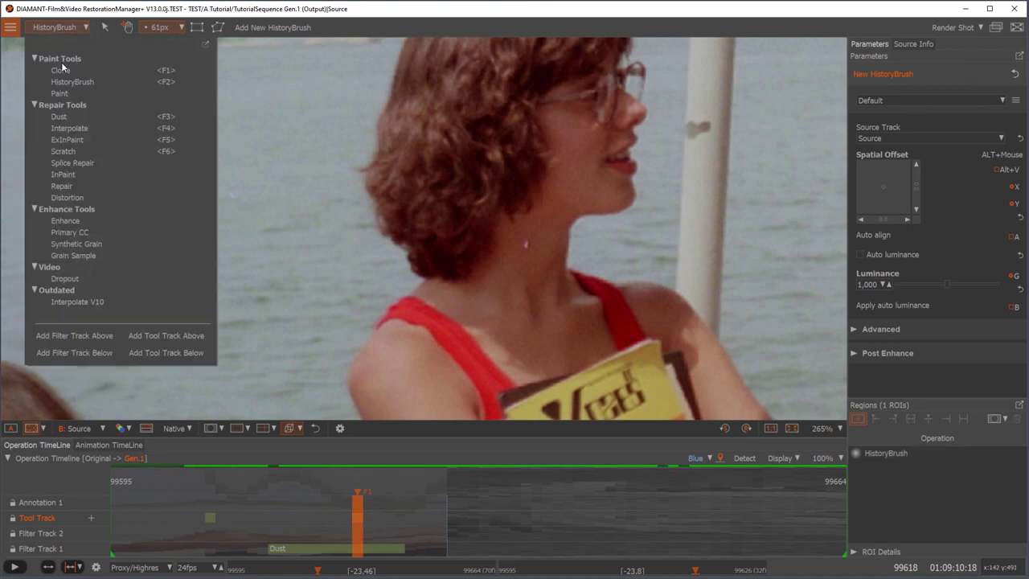
pyautogui.click(59, 117)
pyautogui.click(234, 194)
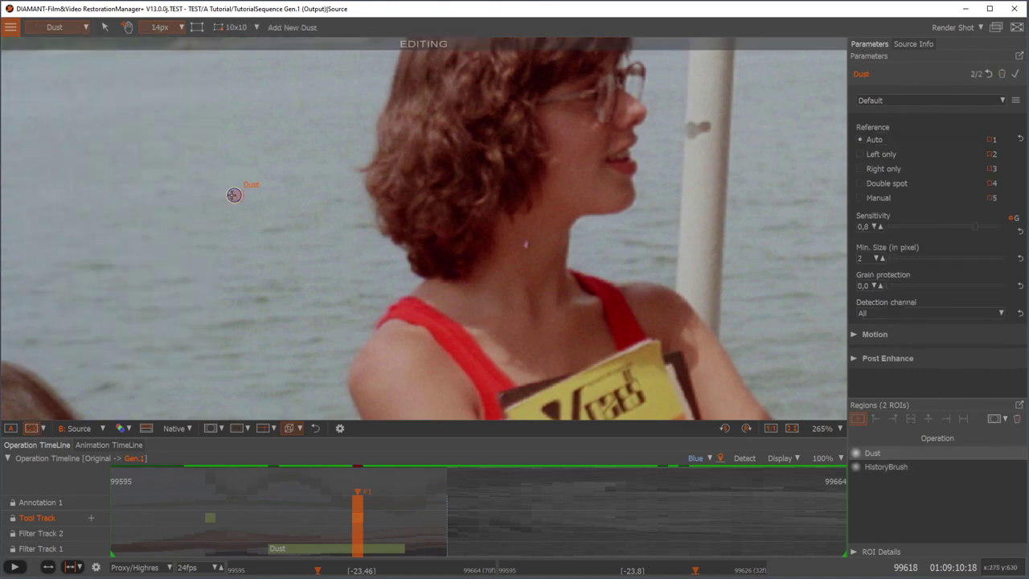
pyautogui.scroll(-4, 447, 312)
pyautogui.scroll(-4, 214, 132)
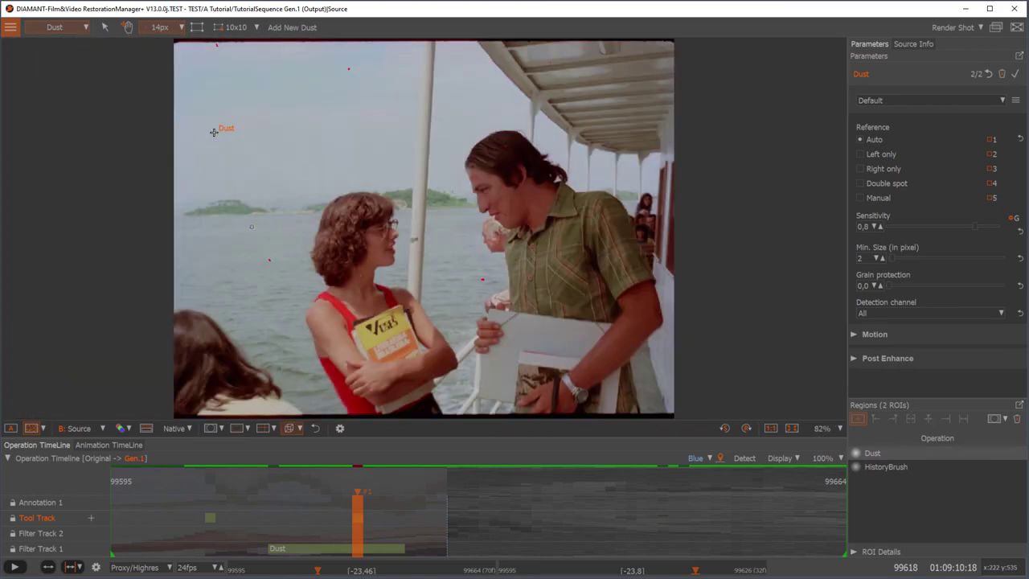